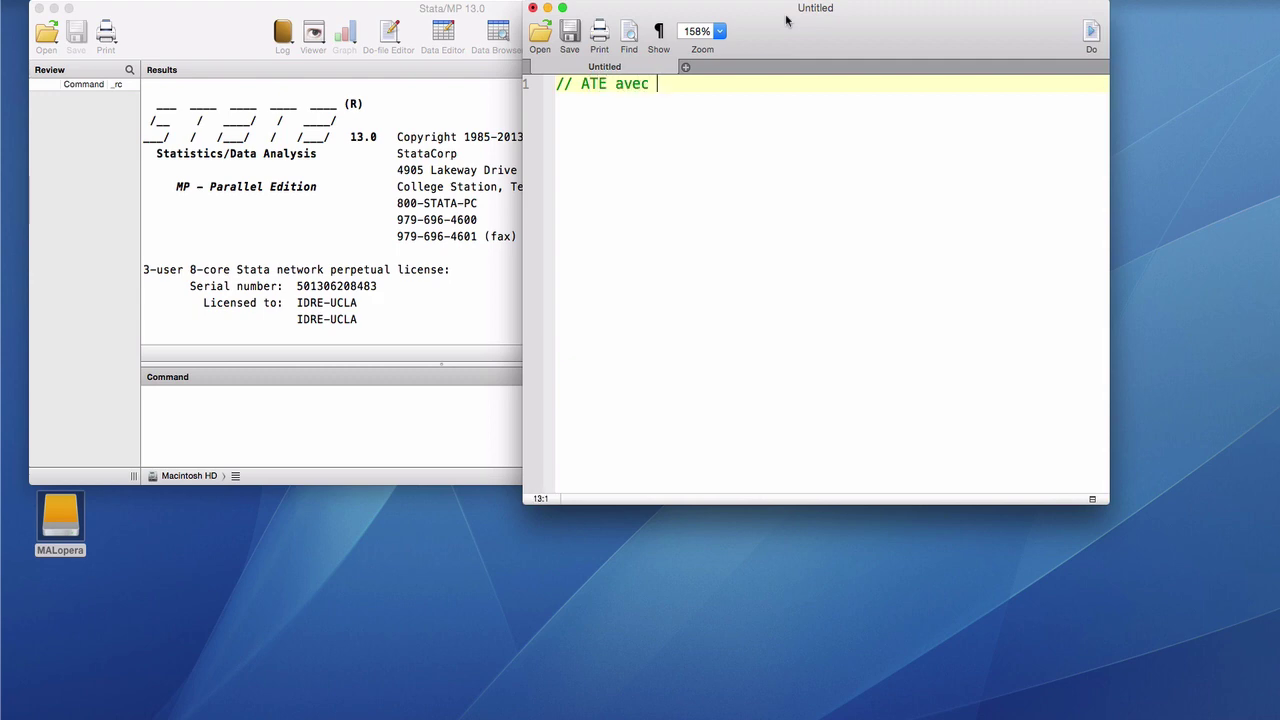
# Step: Complete the do-file's opening comment as "// ATE avec NN matching" and add the command clear all below it
pyautogui.write('NN matching')
pyautogui.press('Return')
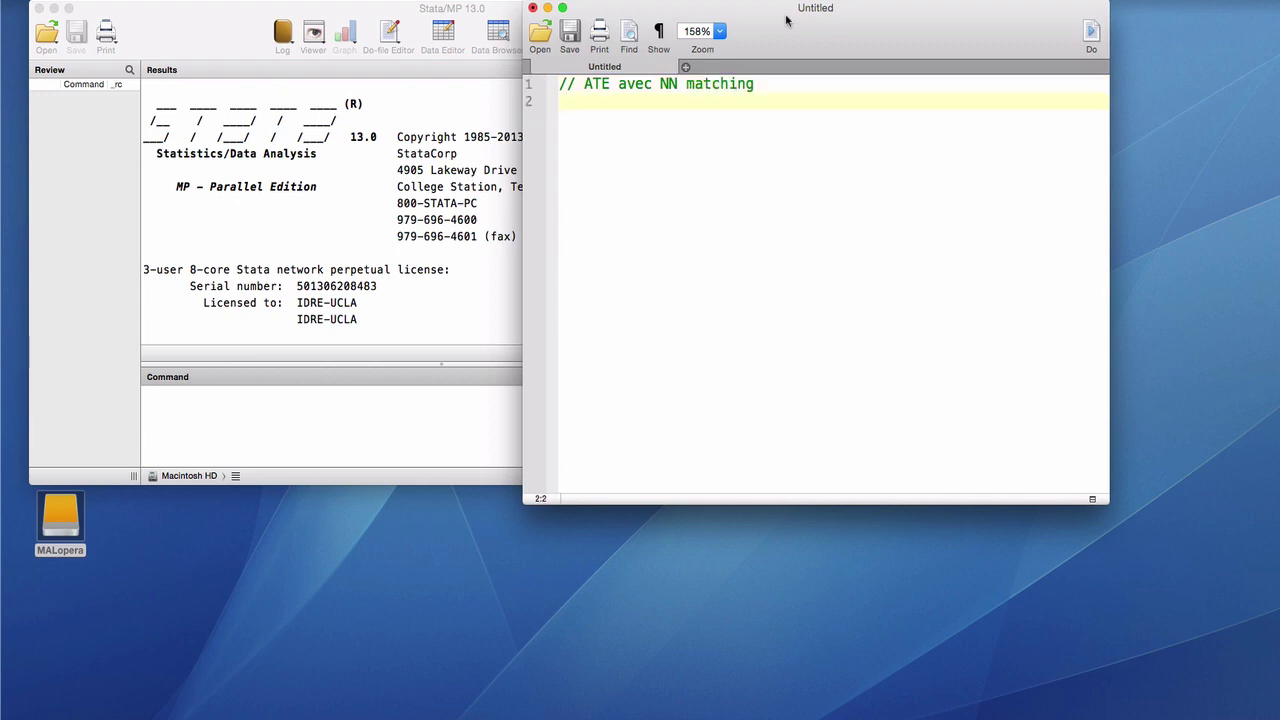
pyautogui.write('clear all')
# Step: Open the dataset SimForMatching.dta from the MALopera drive
pyautogui.press('super+o')
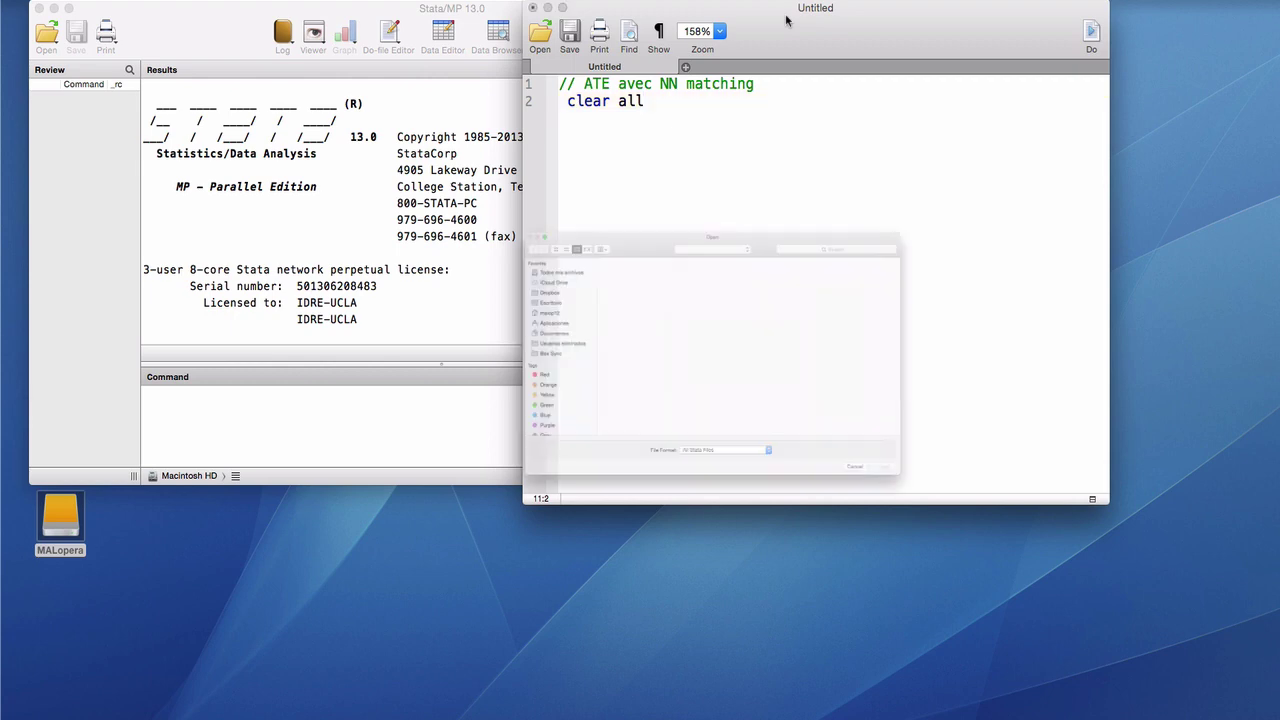
pyautogui.moveTo(618, 125); pyautogui.dragTo(466, 54)
pyautogui.click(407, 101)
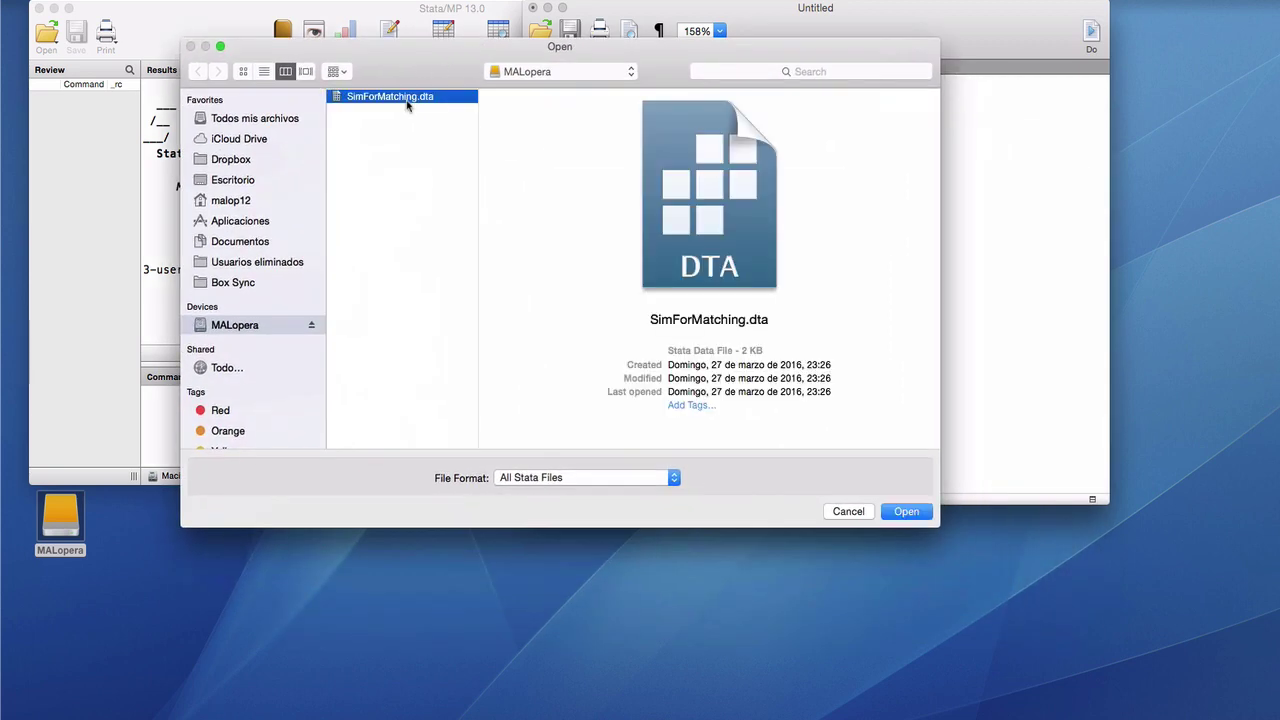
pyautogui.press('Return')
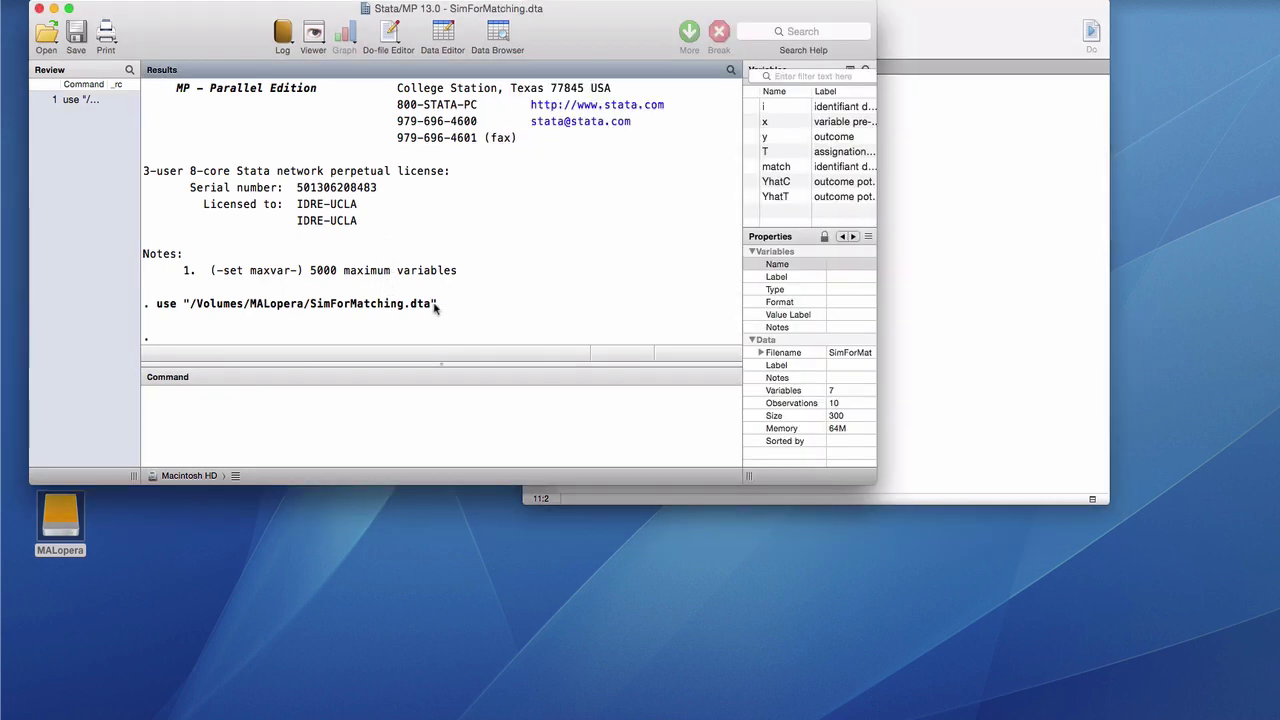
# Step: Copy the command use "/Volumes/MALopera/SimForMatching.dta" from the results into a new line of the do-file
pyautogui.moveTo(438, 306); pyautogui.dragTo(157, 316)
pyautogui.press('super+c')
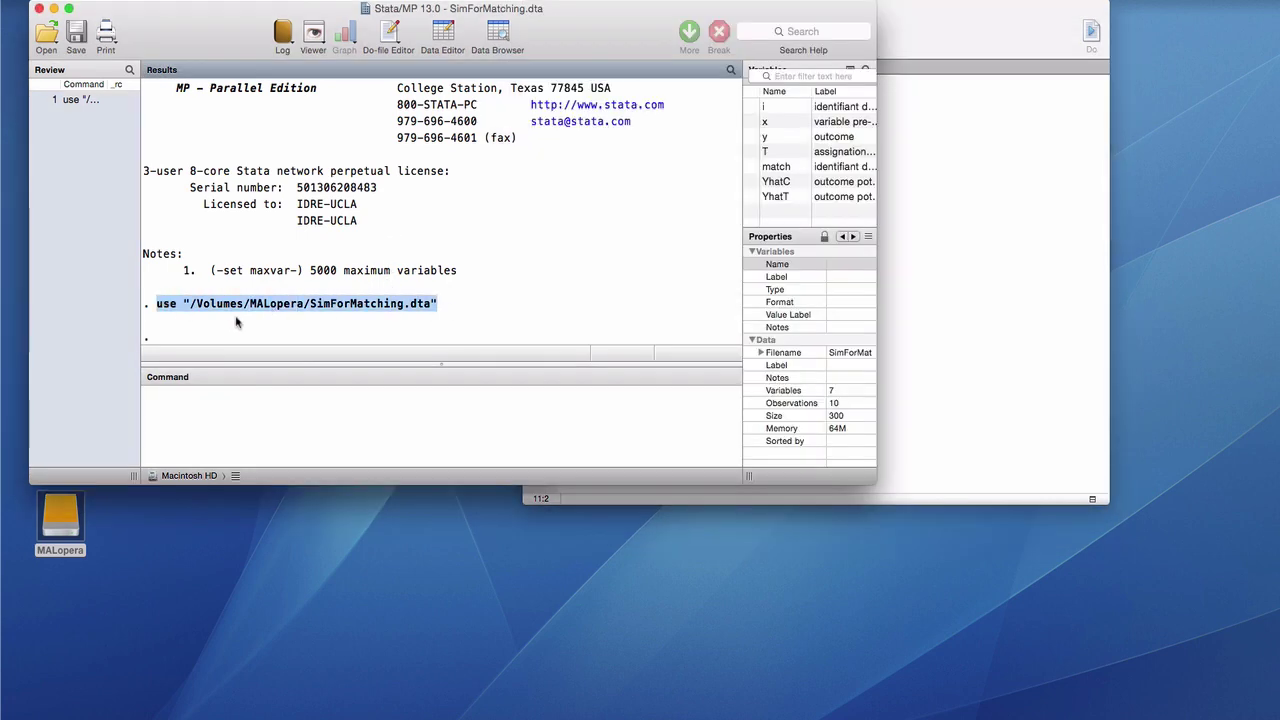
pyautogui.click(971, 289)
pyautogui.press('Return')
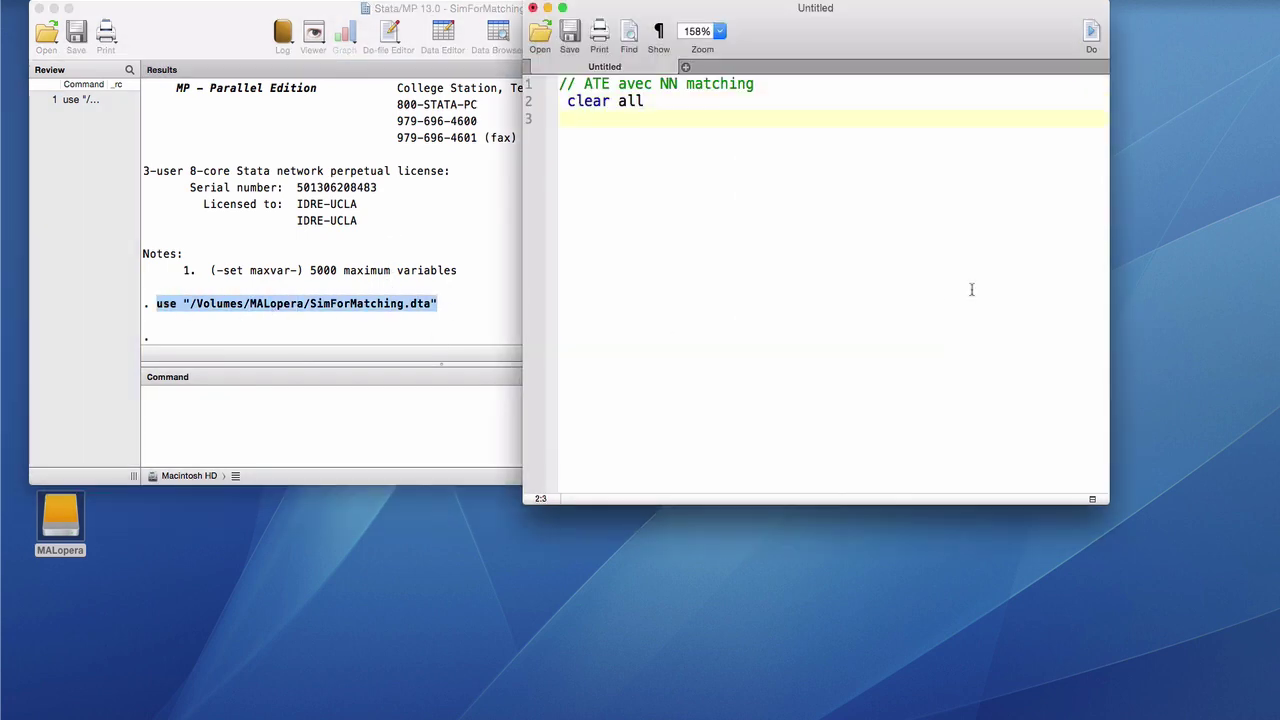
pyautogui.press('super+v')
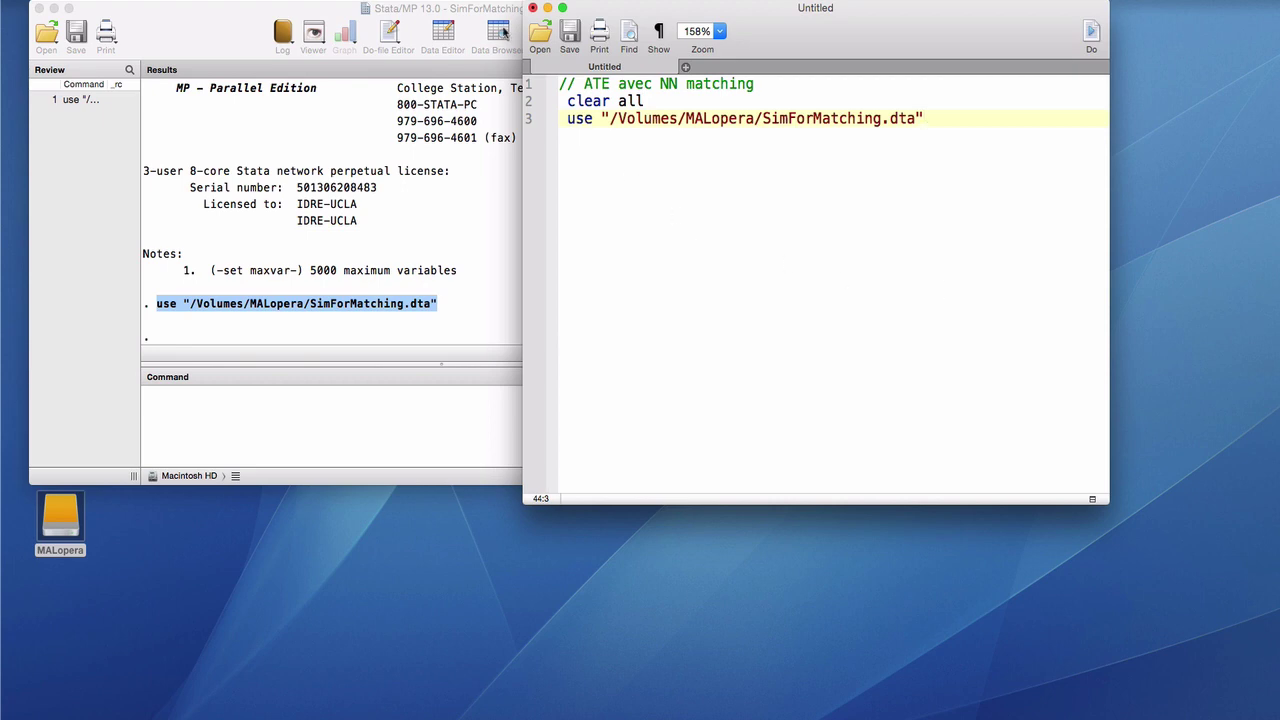
# Step: Browse the dataset and examine the columns i, x, y, T, match, YhatT and YhatC, including how observation 6 is matched
pyautogui.click(503, 33)
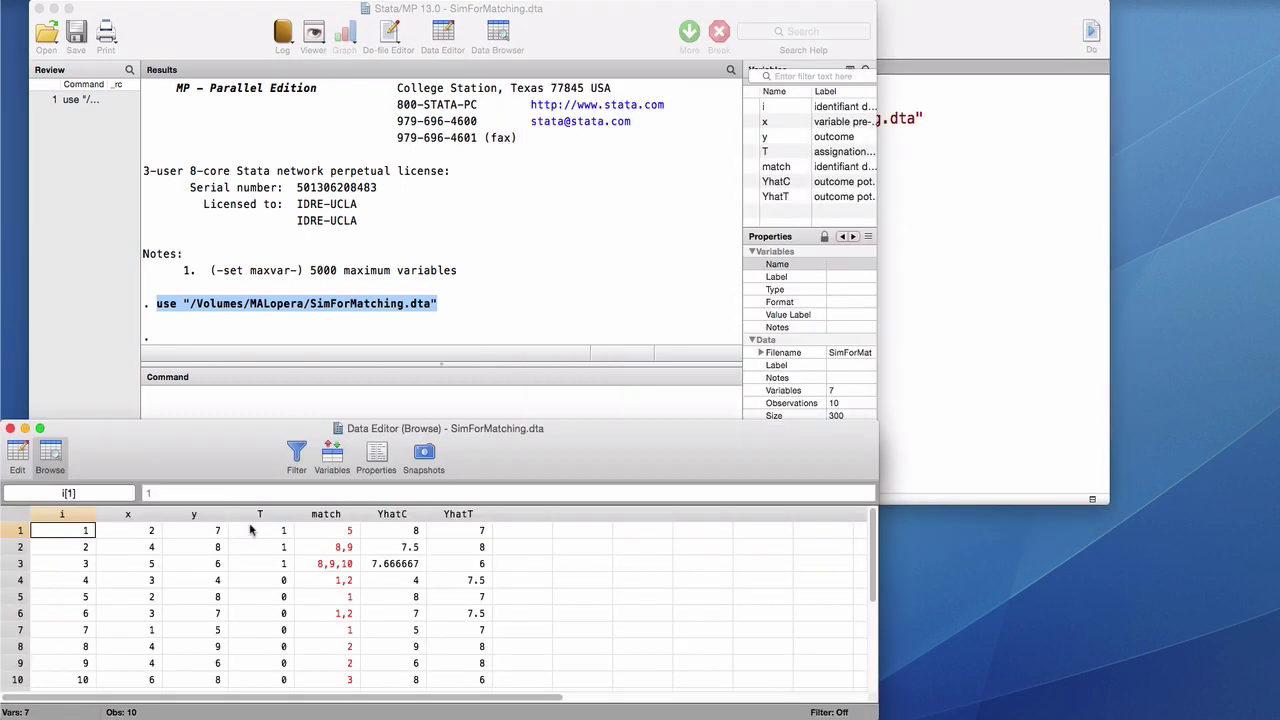
pyautogui.click(61, 514)
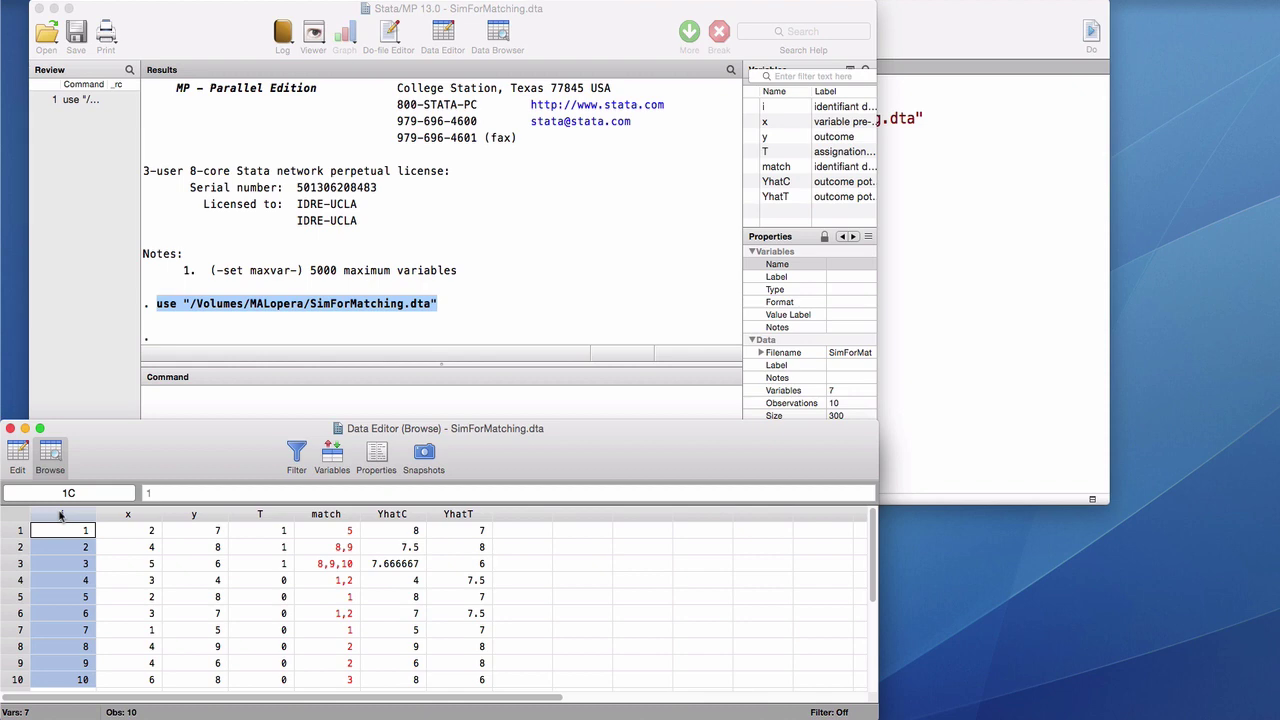
pyautogui.click(127, 515)
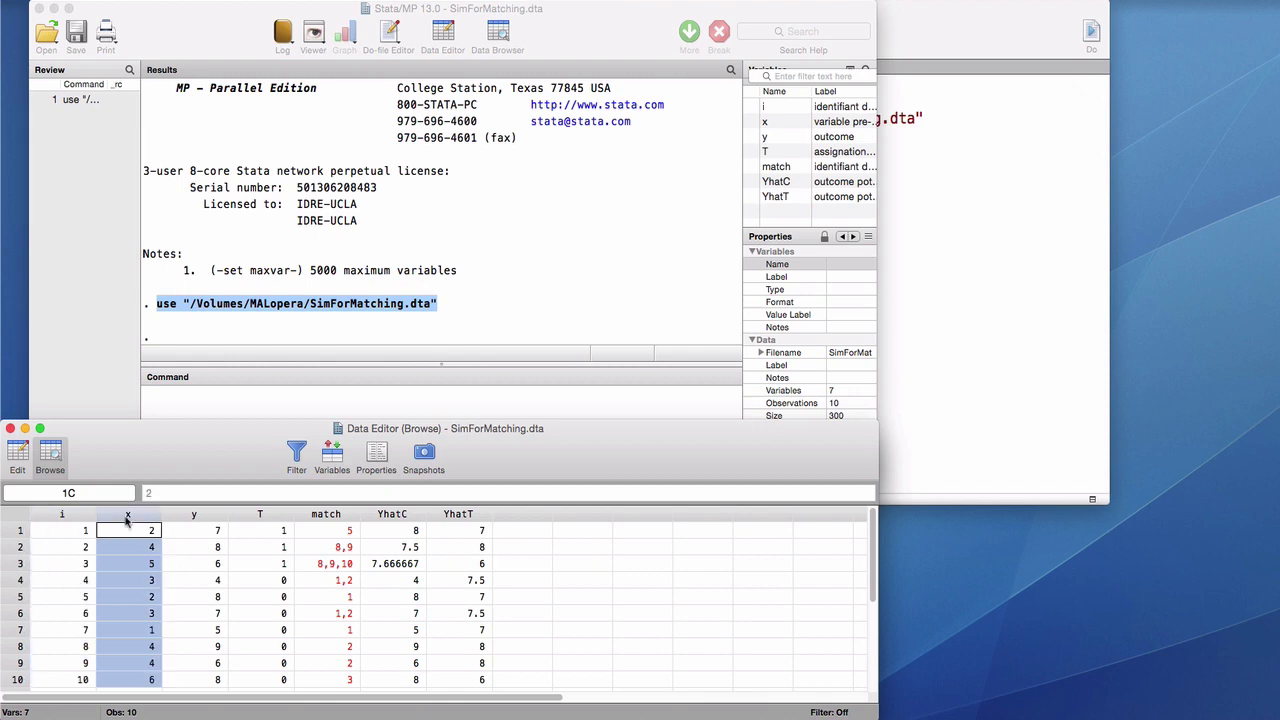
pyautogui.click(198, 516)
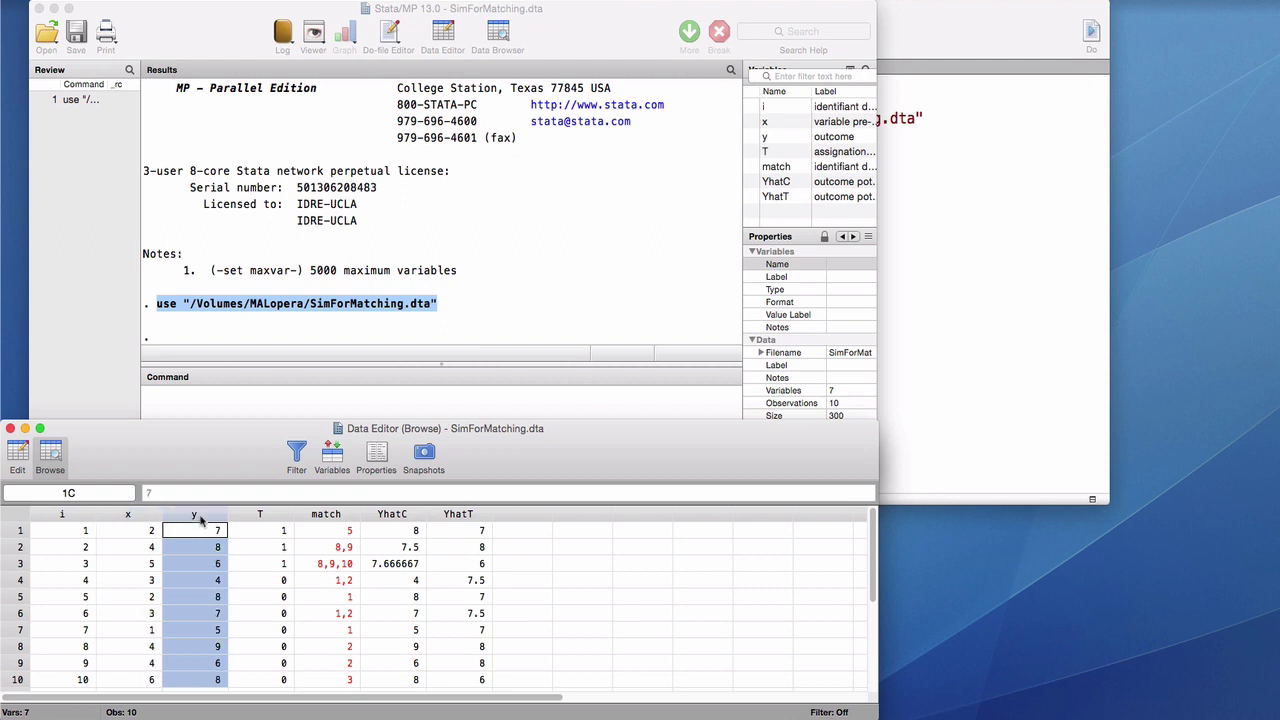
pyautogui.click(255, 516)
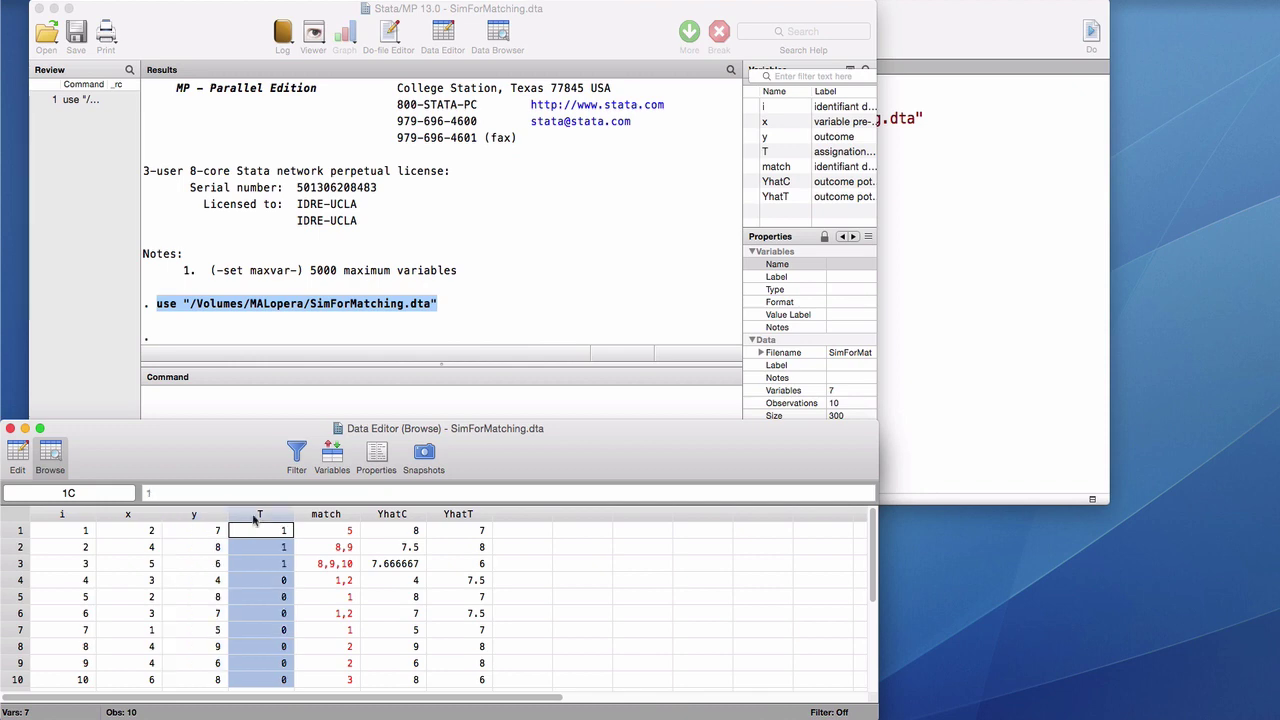
pyautogui.click(323, 516)
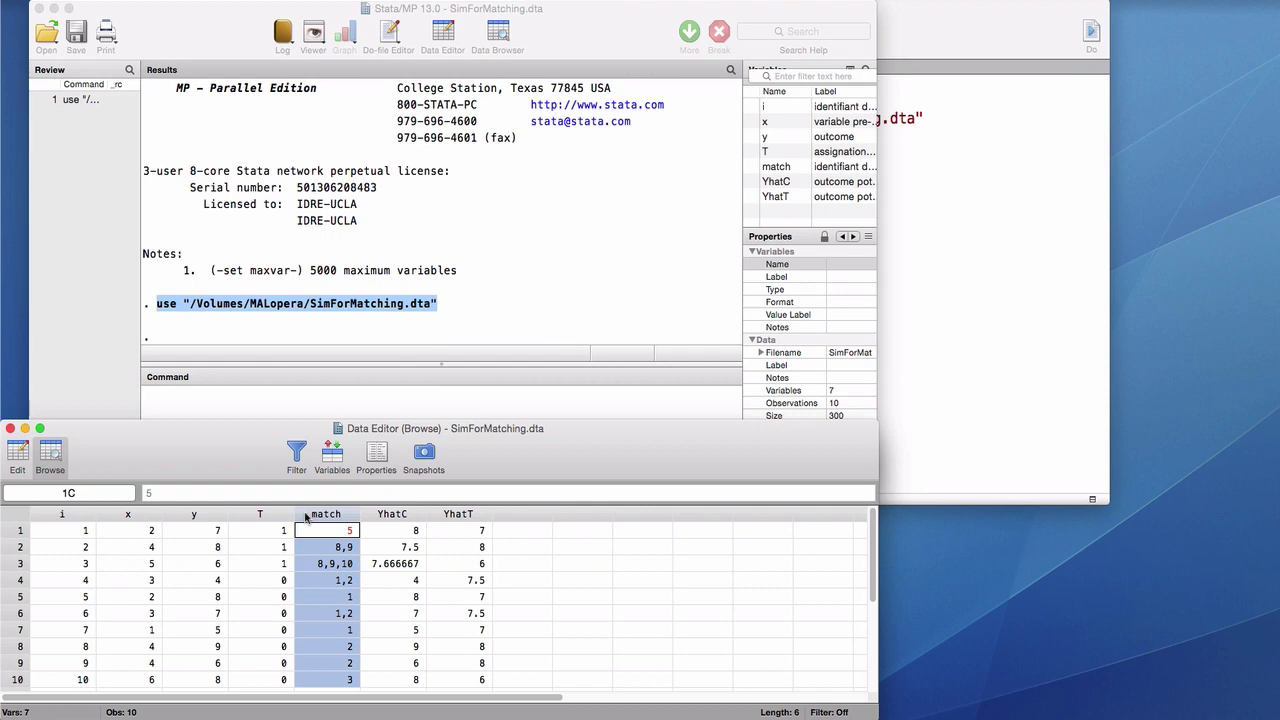
pyautogui.click(14, 616)
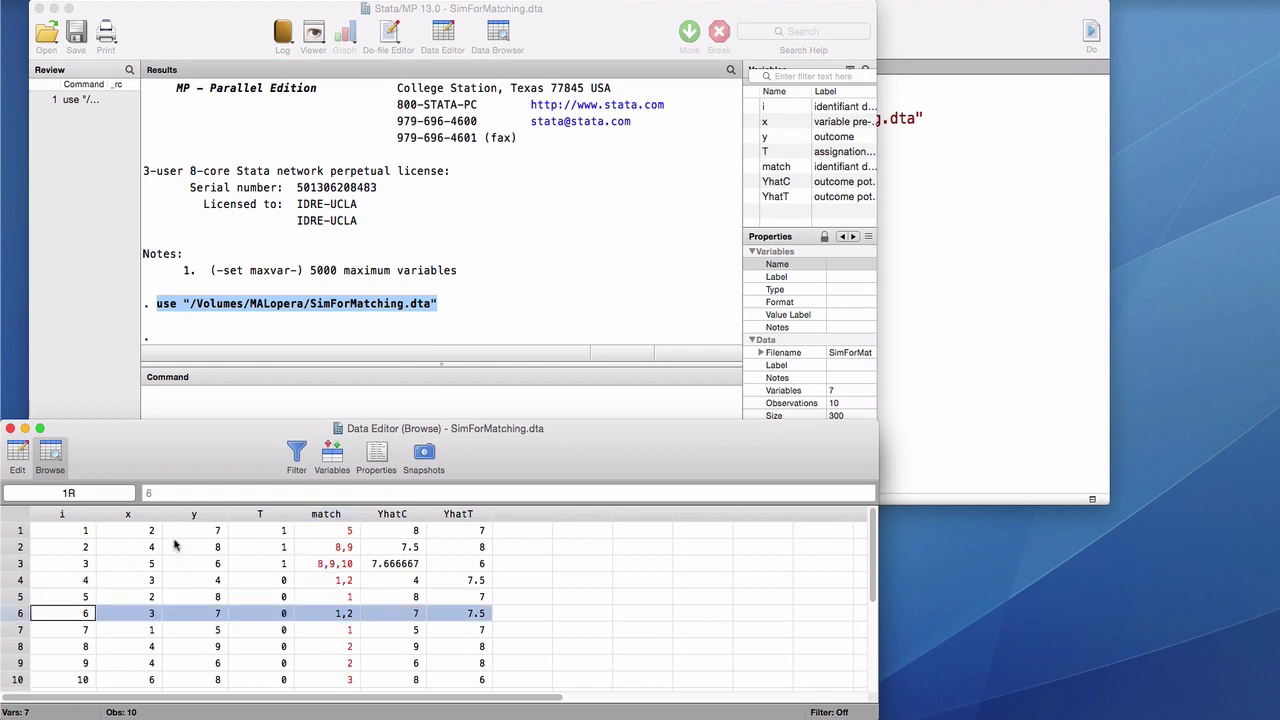
pyautogui.moveTo(186, 531); pyautogui.dragTo(184, 543)
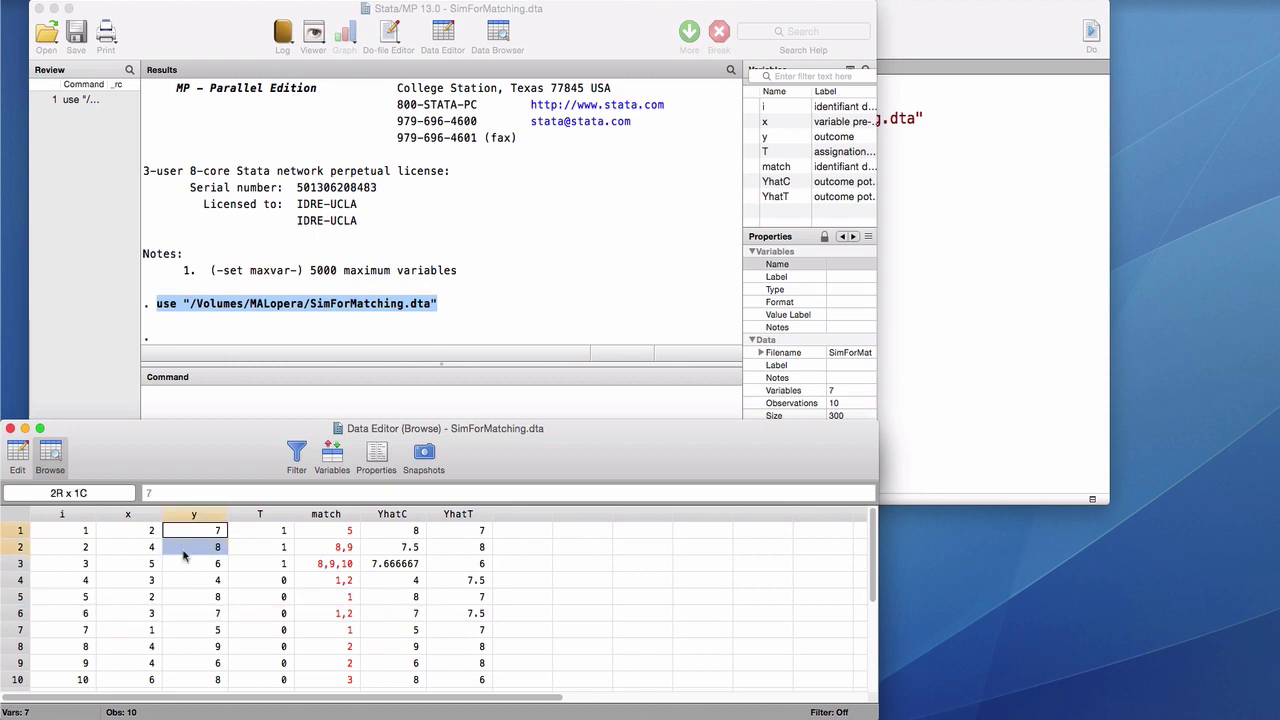
pyautogui.click(448, 615)
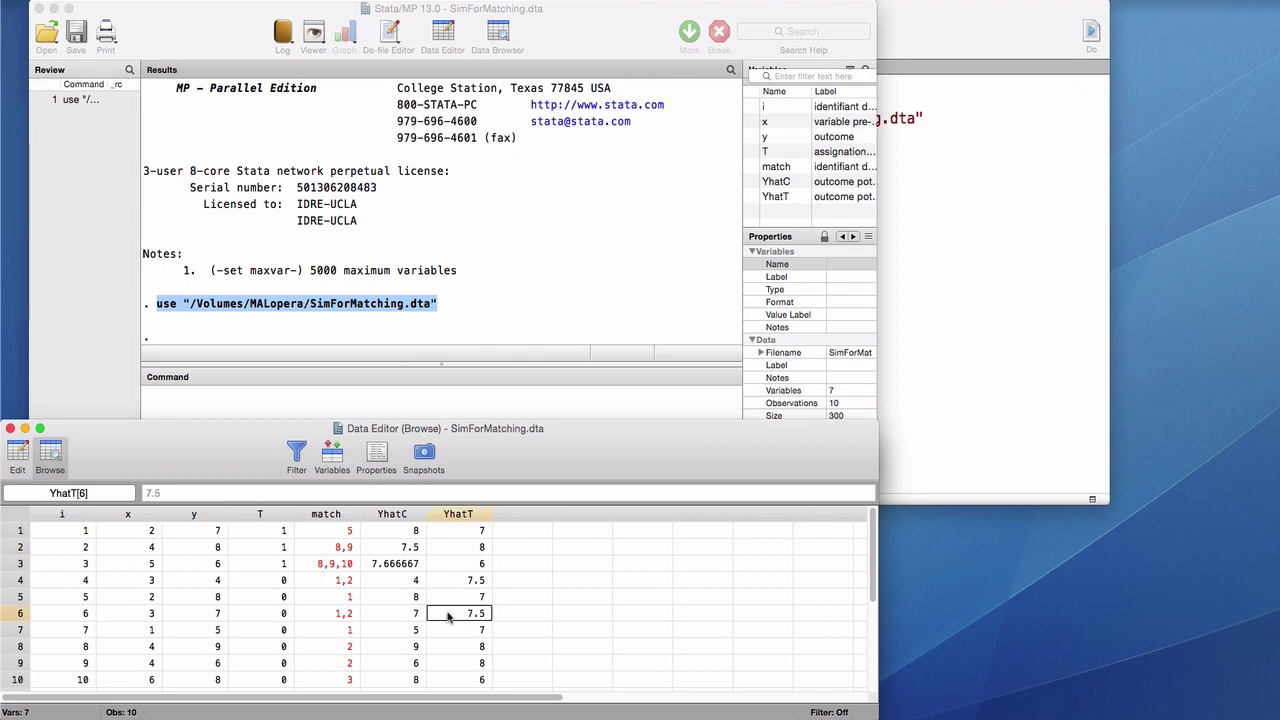
pyautogui.click(458, 513)
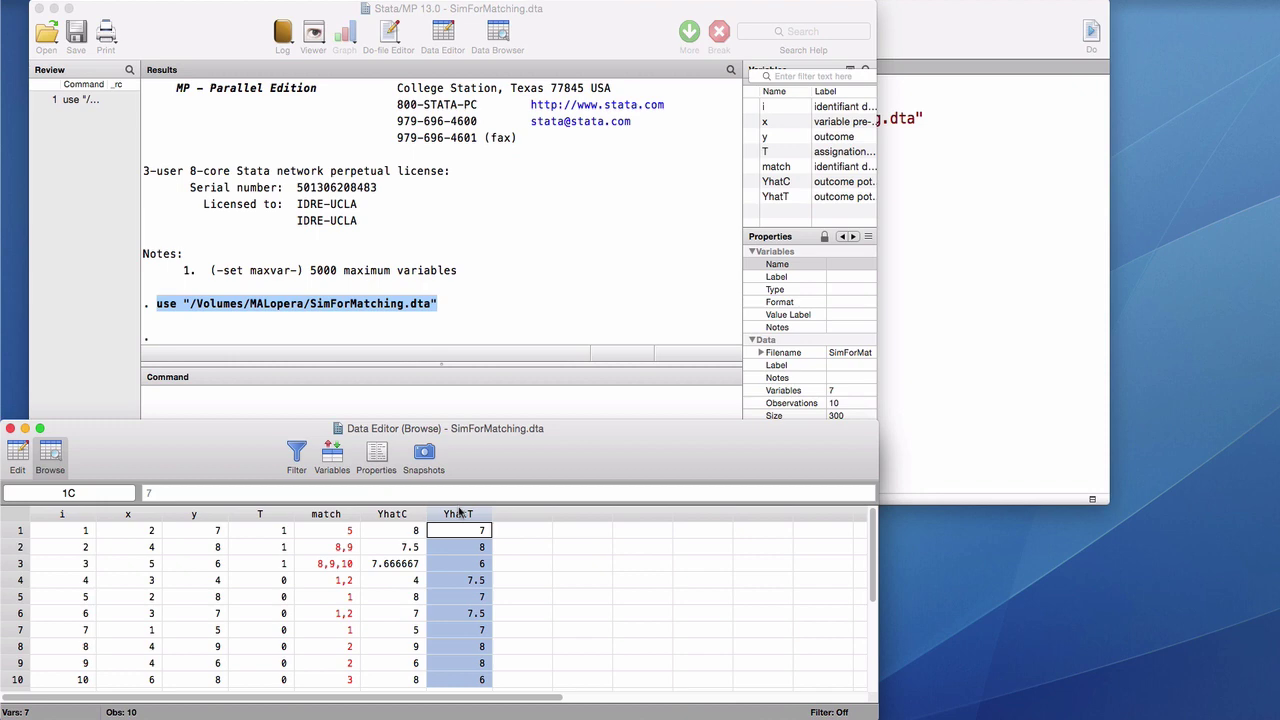
pyautogui.click(396, 514)
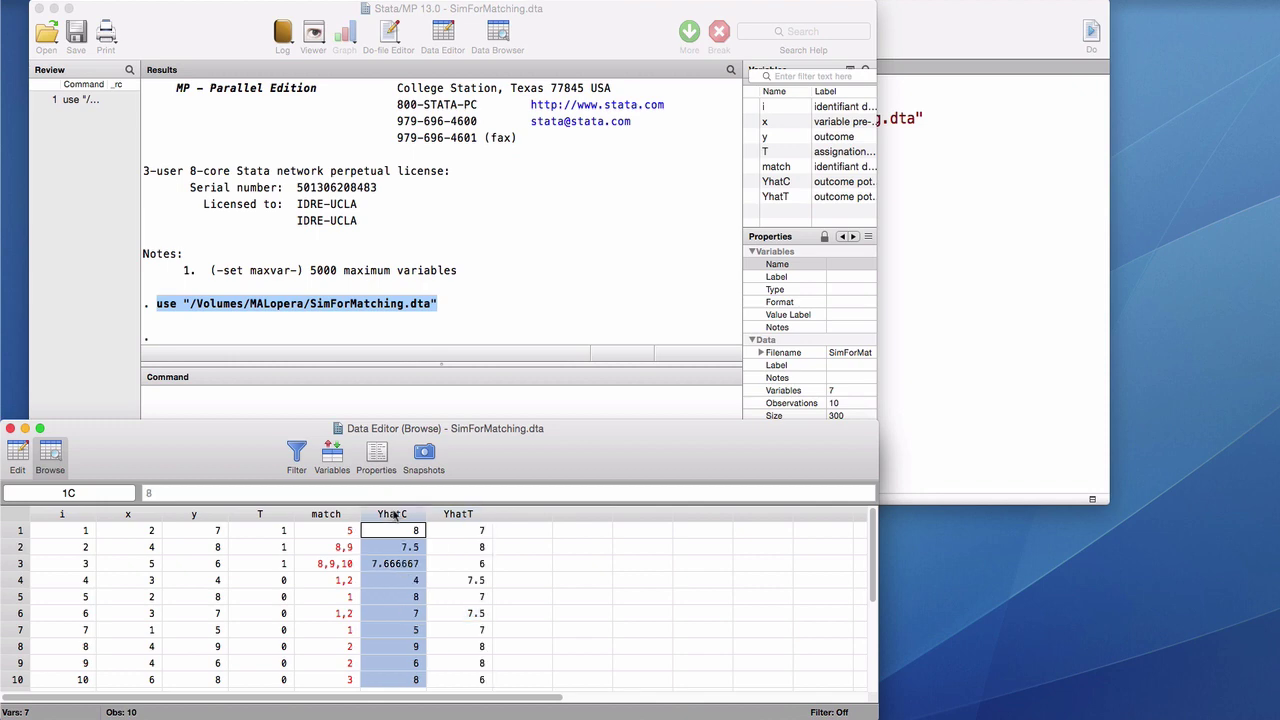
# Step: Add the line gen d = YhatT - YhatC to the do-file, run it and inspect the new d column in the data
pyautogui.click(932, 349)
pyautogui.press('Return')
pyautogui.write('gen d')
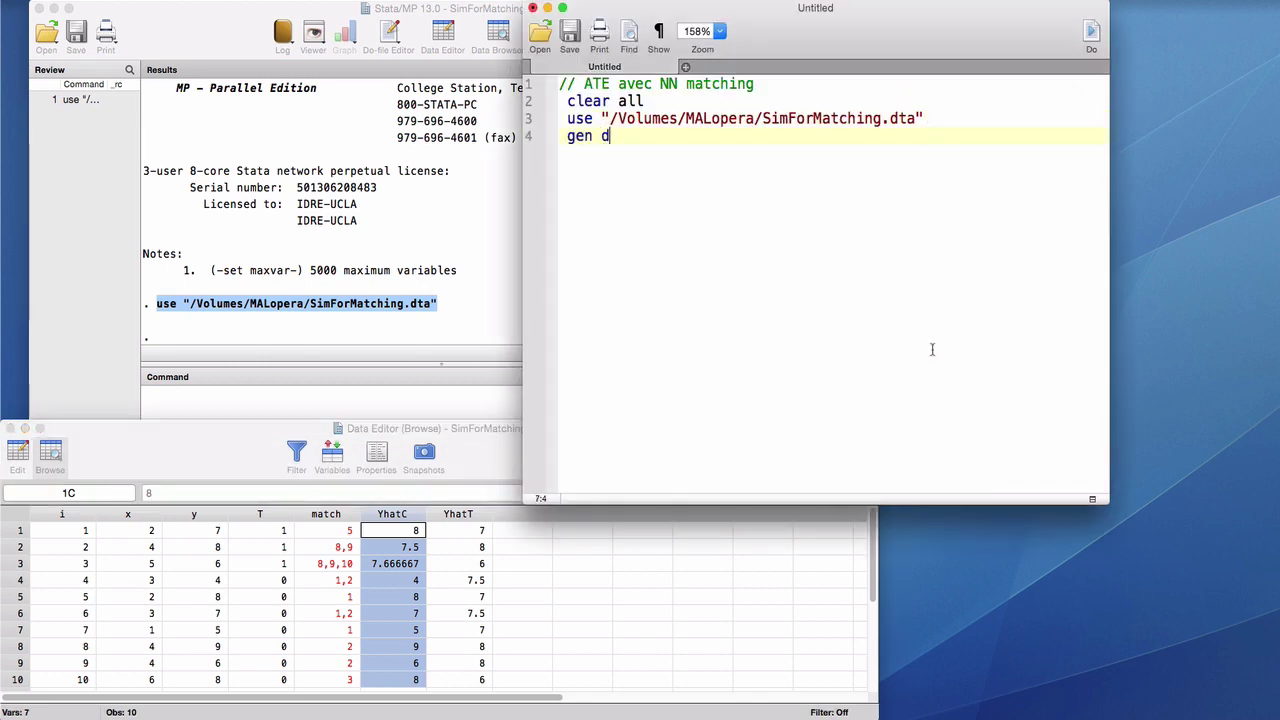
pyautogui.write(' = YhatT -')
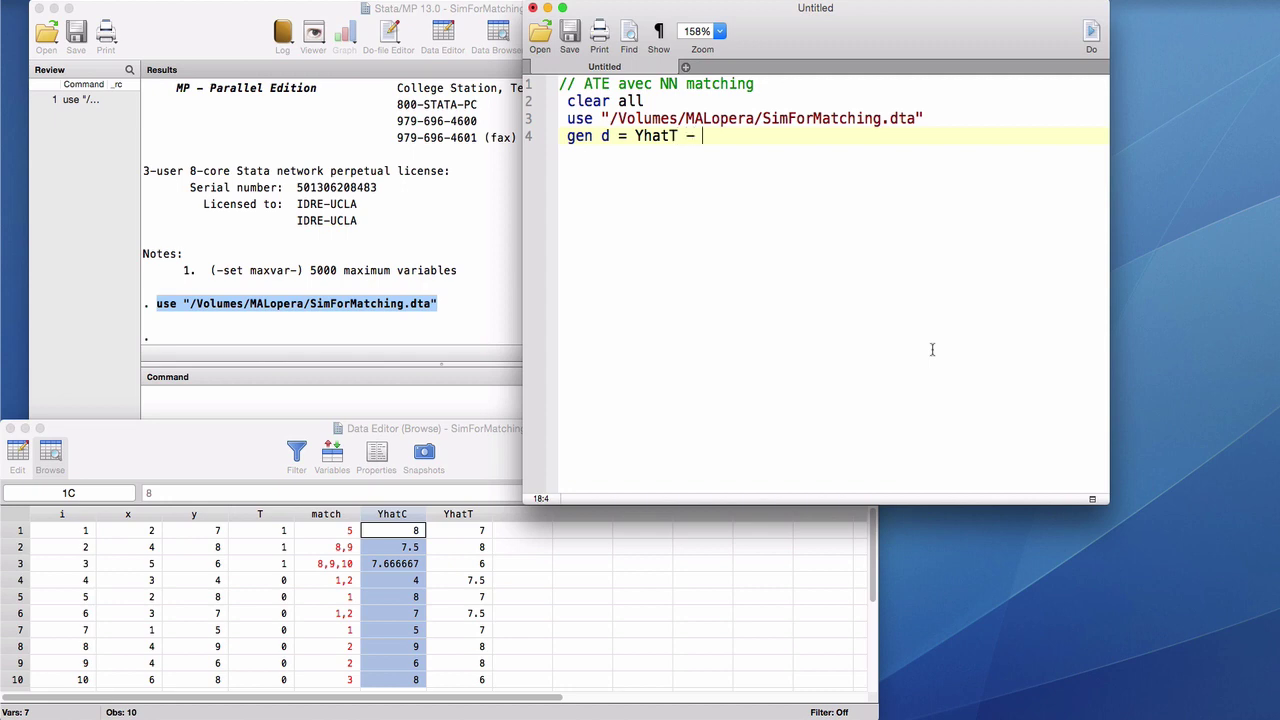
pyautogui.write(' YhatC')
pyautogui.press('super+shift+d')
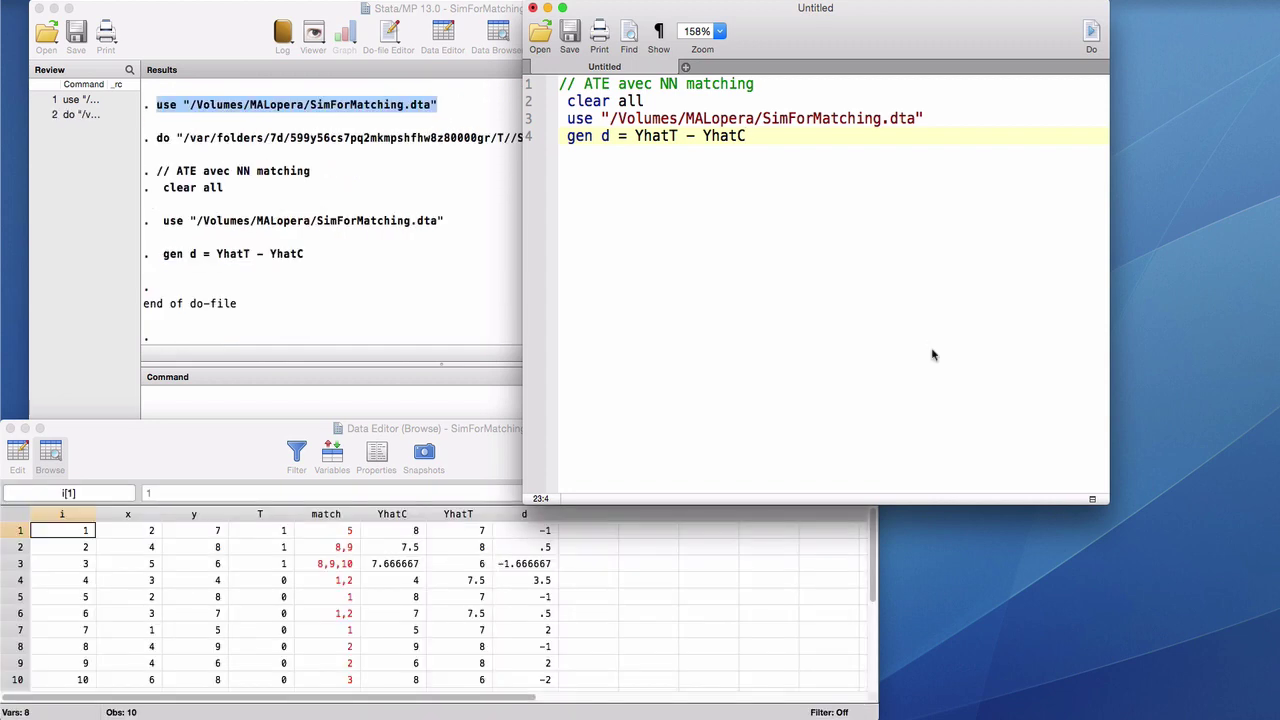
pyautogui.click(549, 516)
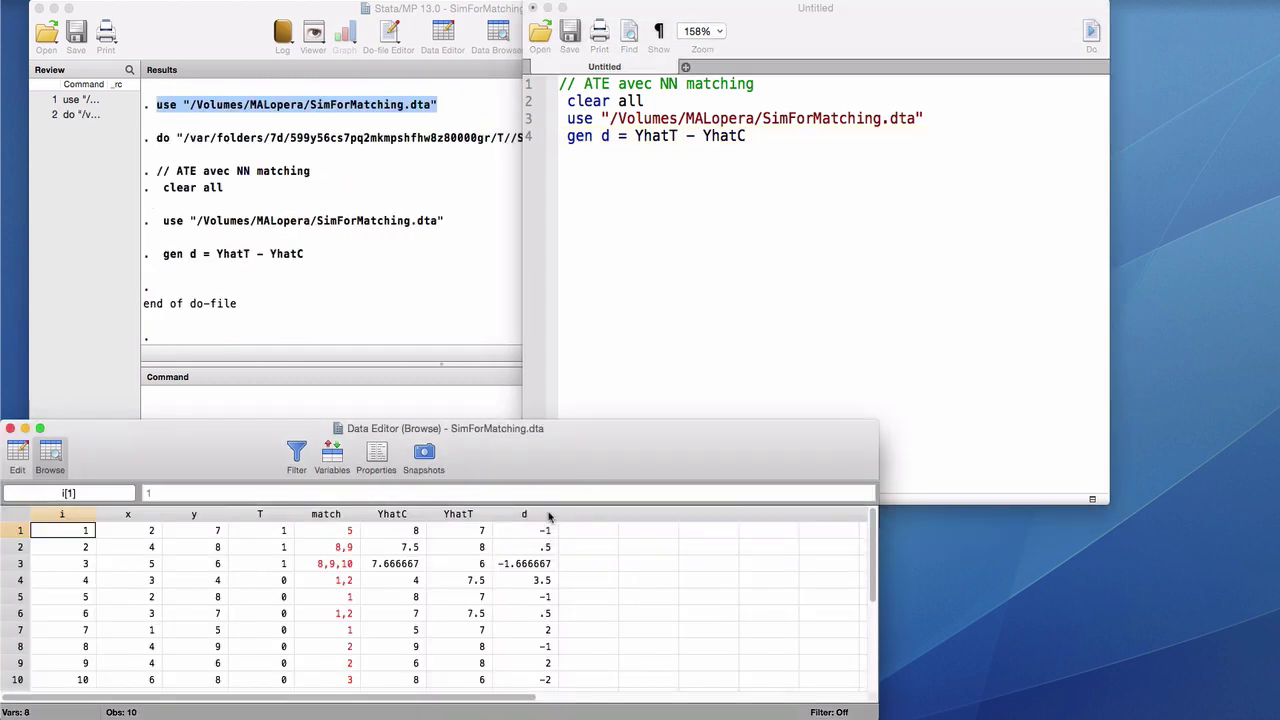
pyautogui.click(549, 516)
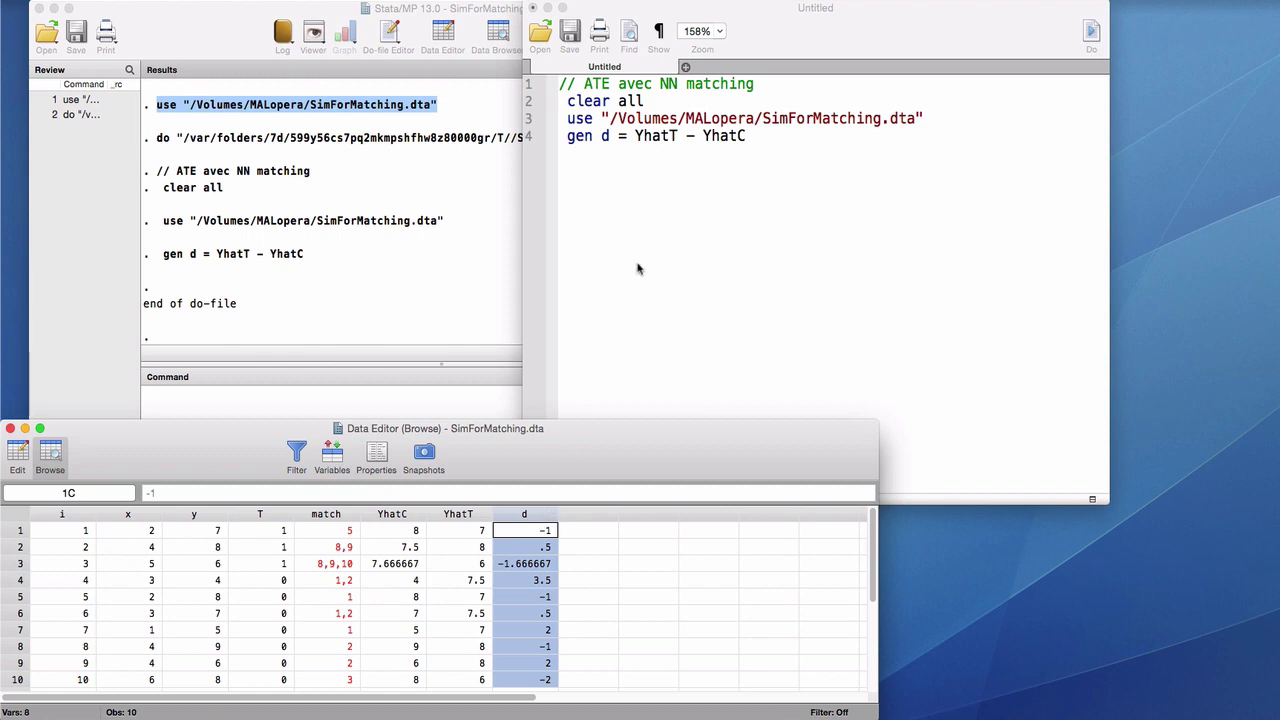
# Step: Add the line sum d to the do-file, run it and bring the summary results into view
pyautogui.click(689, 182)
pyautogui.press('Return')
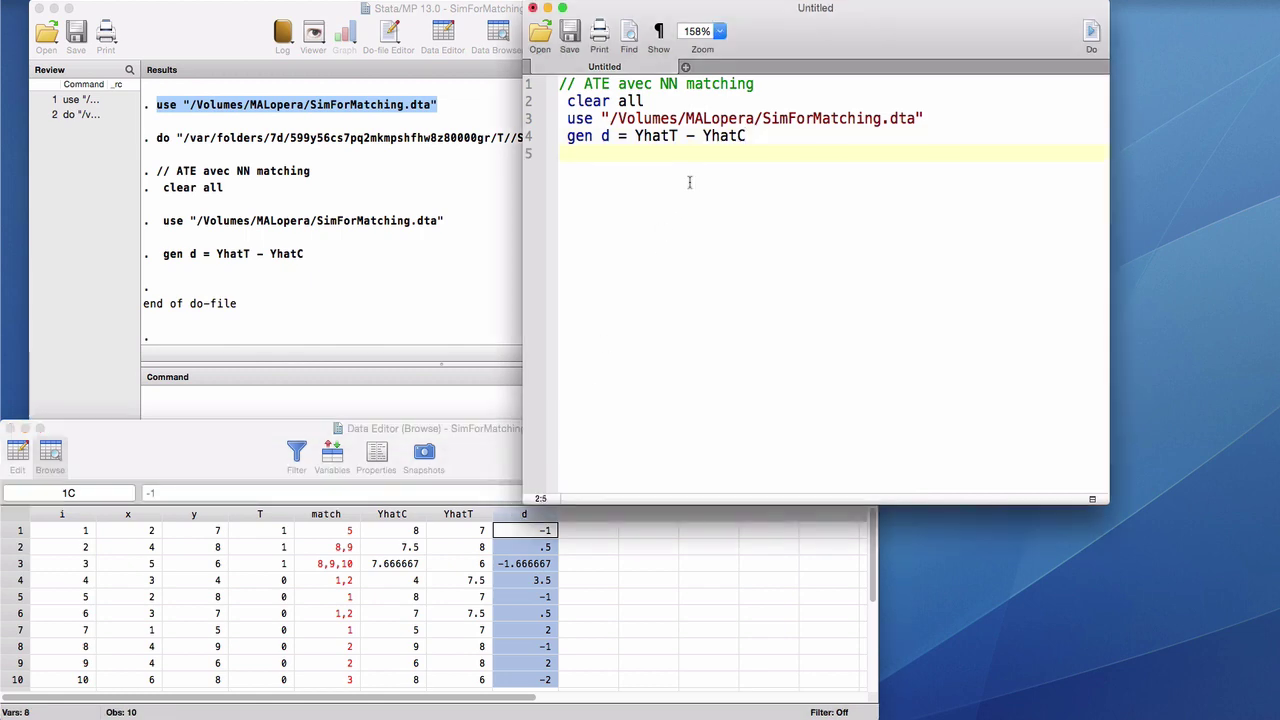
pyautogui.write('sum d')
pyautogui.press('super+shift+d')
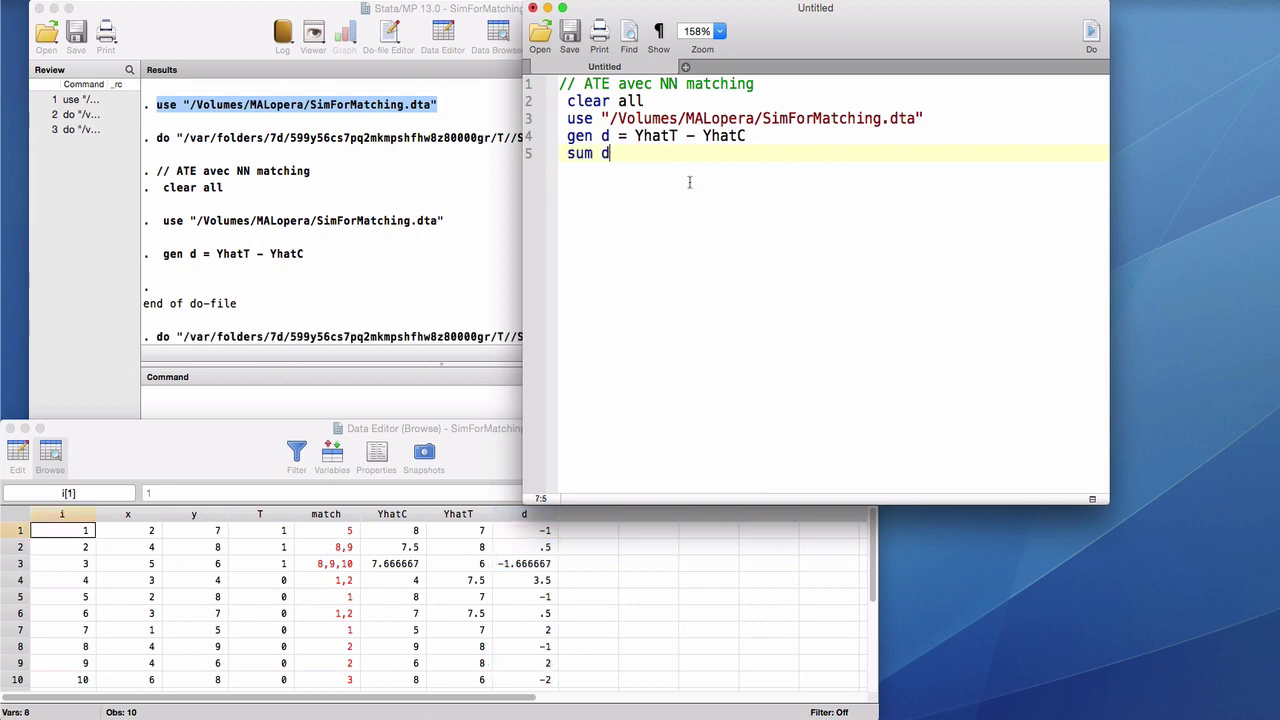
pyautogui.click(423, 295)
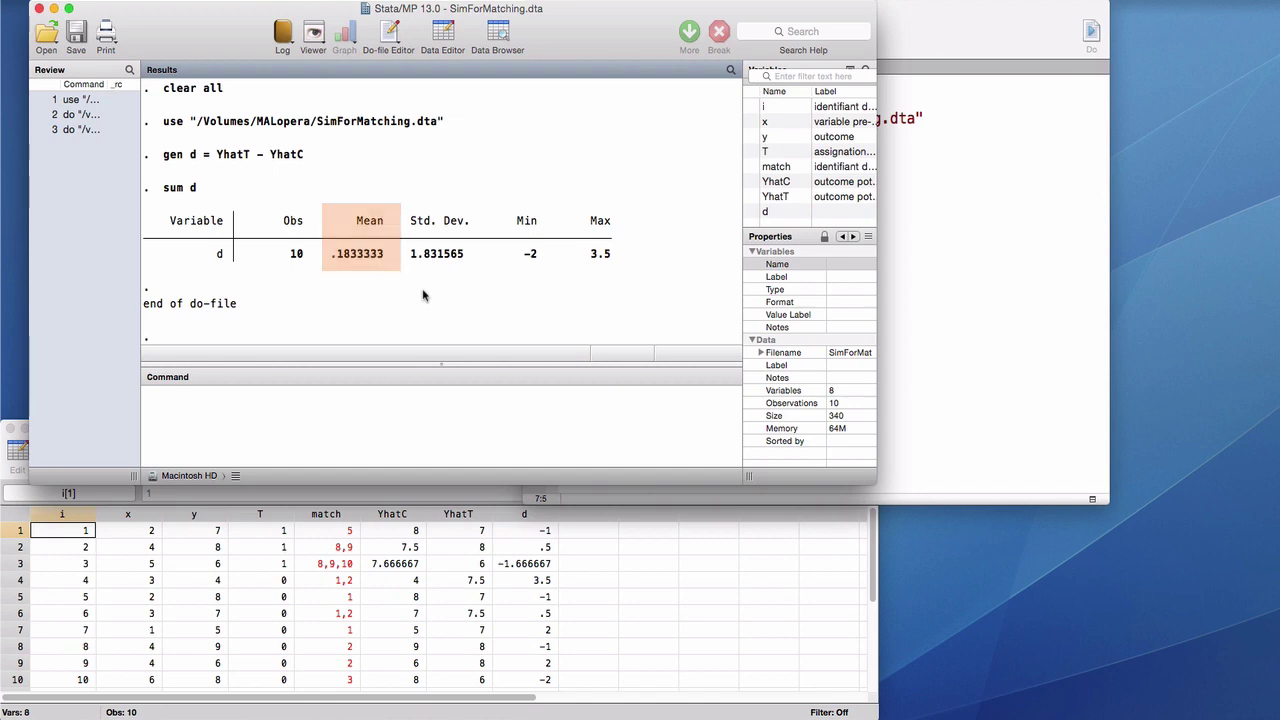
# Step: Add the line nnmatch y T x to the do-file, run it and bring the matching estimate into view
pyautogui.click(977, 268)
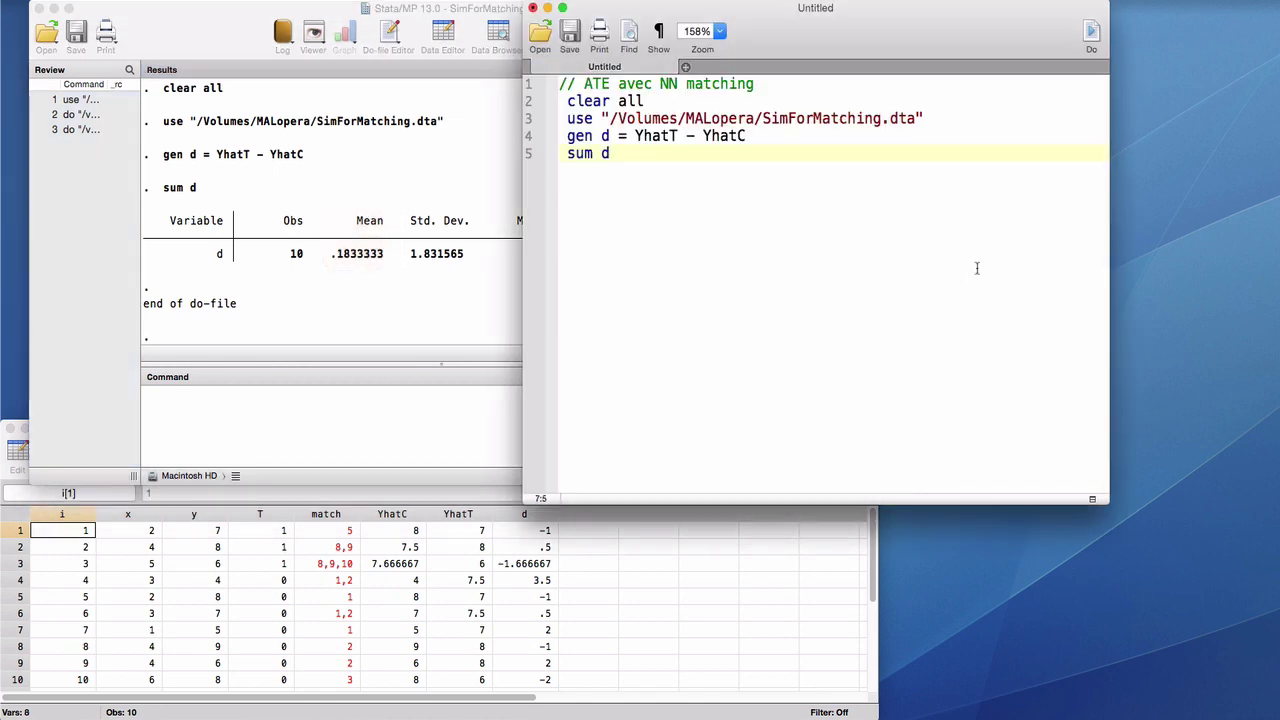
pyautogui.press('Return')
pyautogui.write('nnmatch')
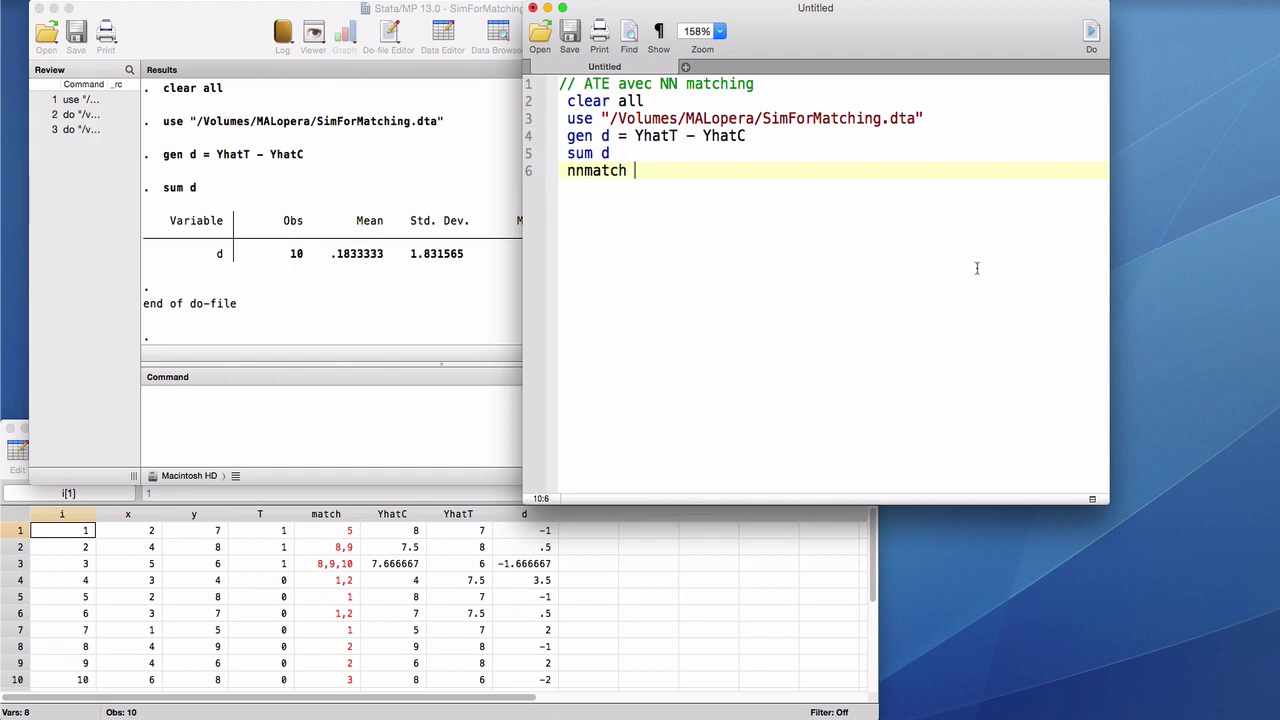
pyautogui.write(' y T')
pyautogui.write('x')
pyautogui.press('super+shift+d')
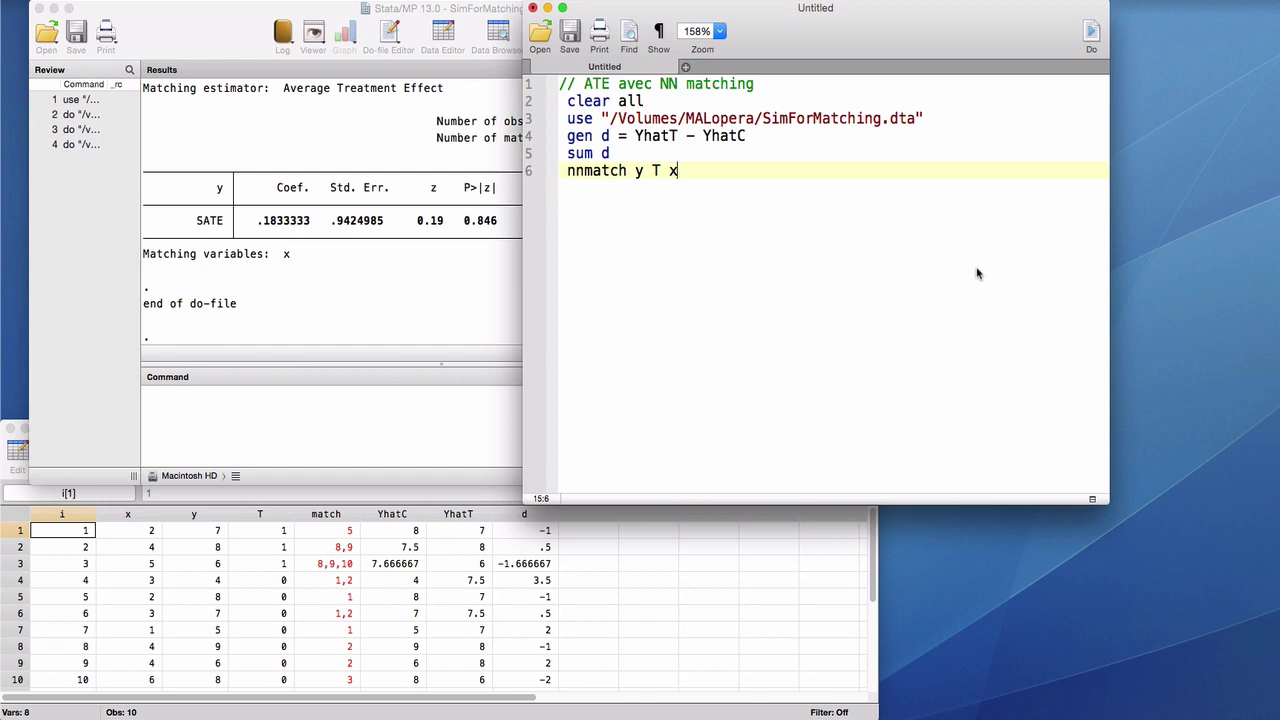
pyautogui.click(433, 279)
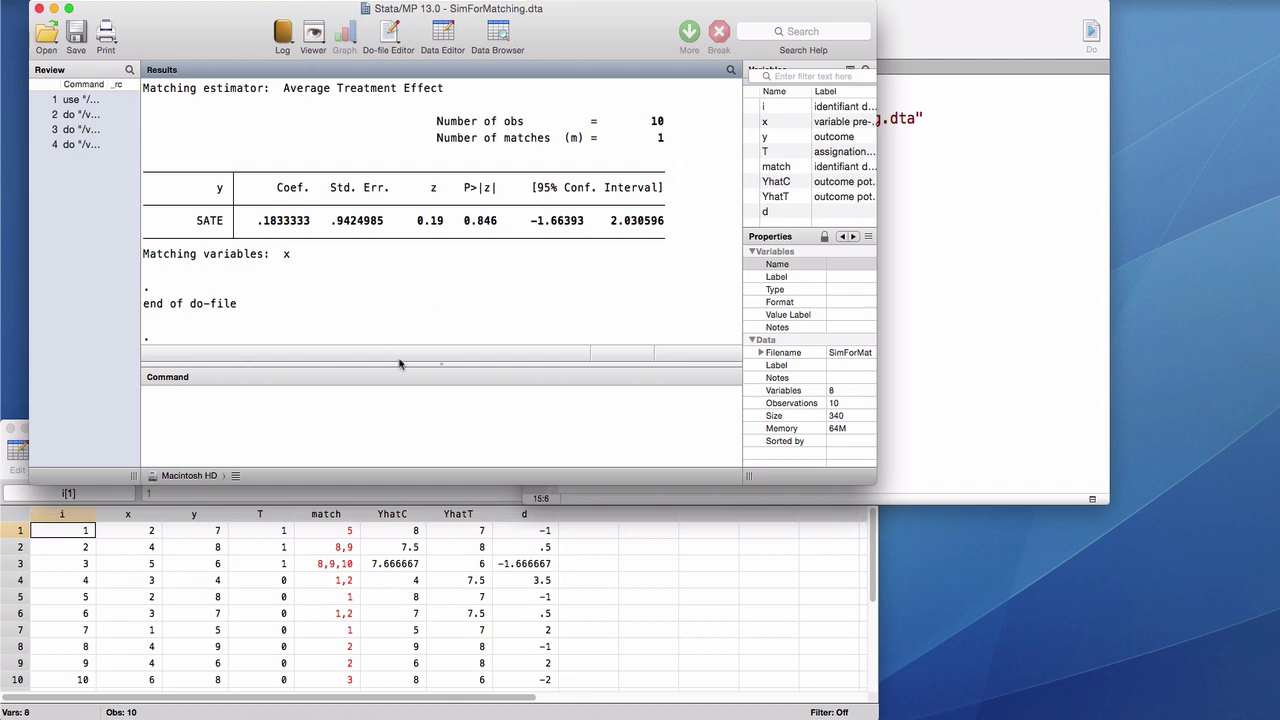
# Step: Try to install the nnmatch package with the command ssc install nnmatch, and return to the do-file
pyautogui.click(390, 412)
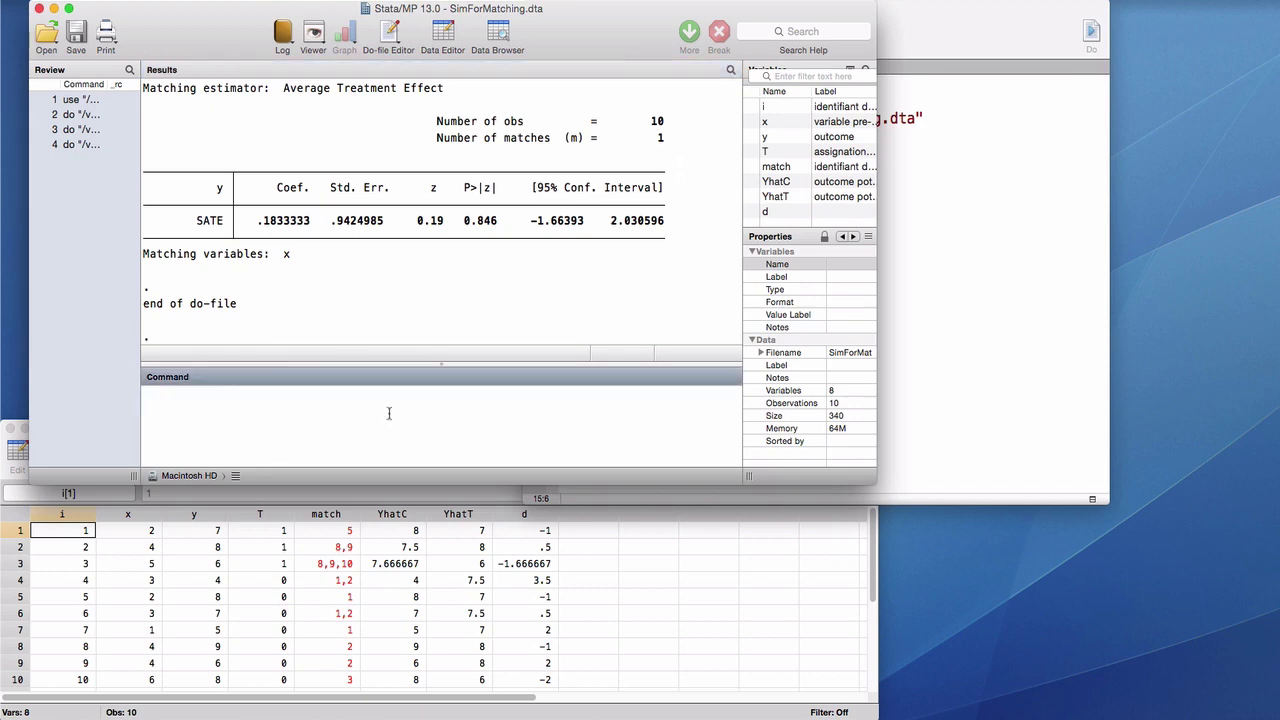
pyautogui.write('ssc install ')
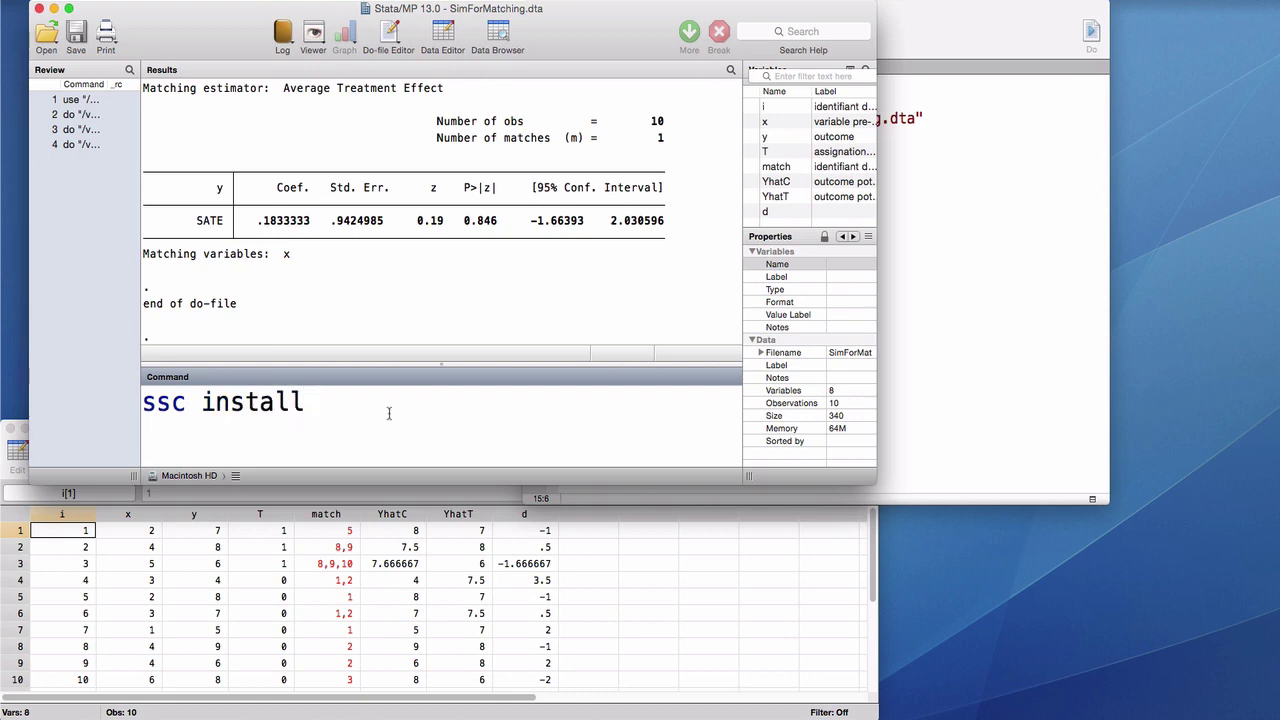
pyautogui.write('nnmatc')
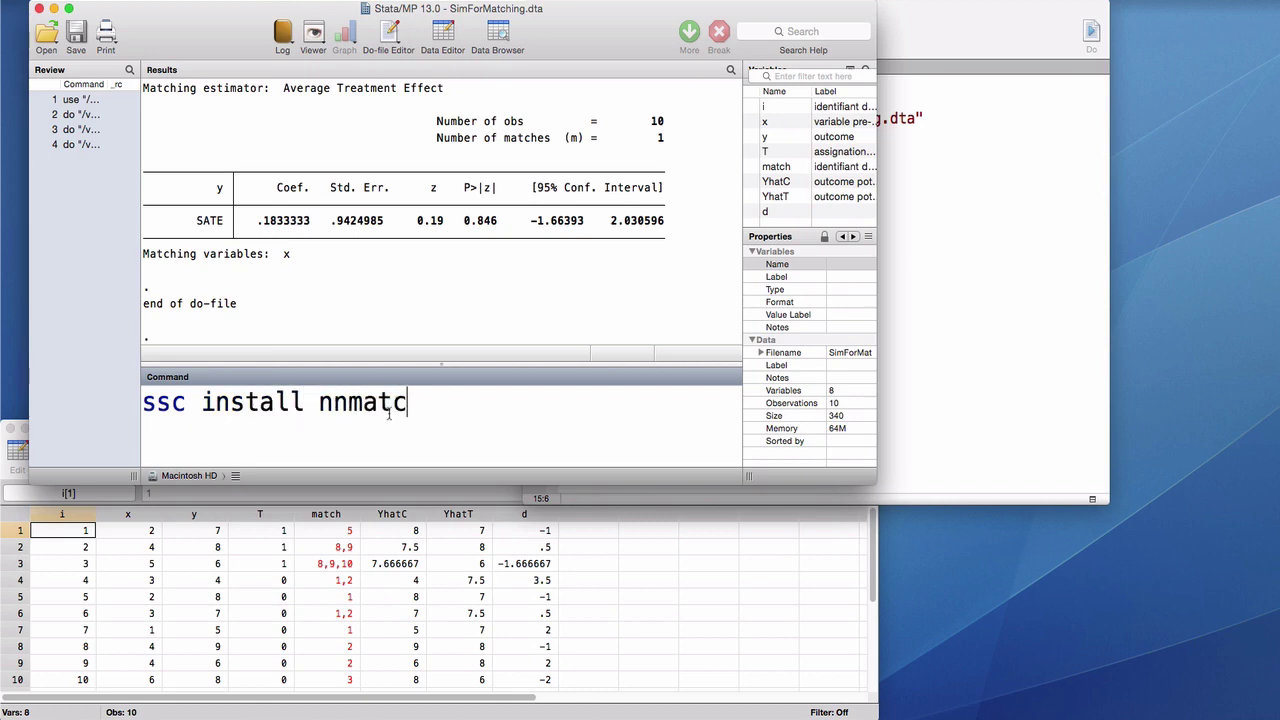
pyautogui.write('h')
pyautogui.press('Return')
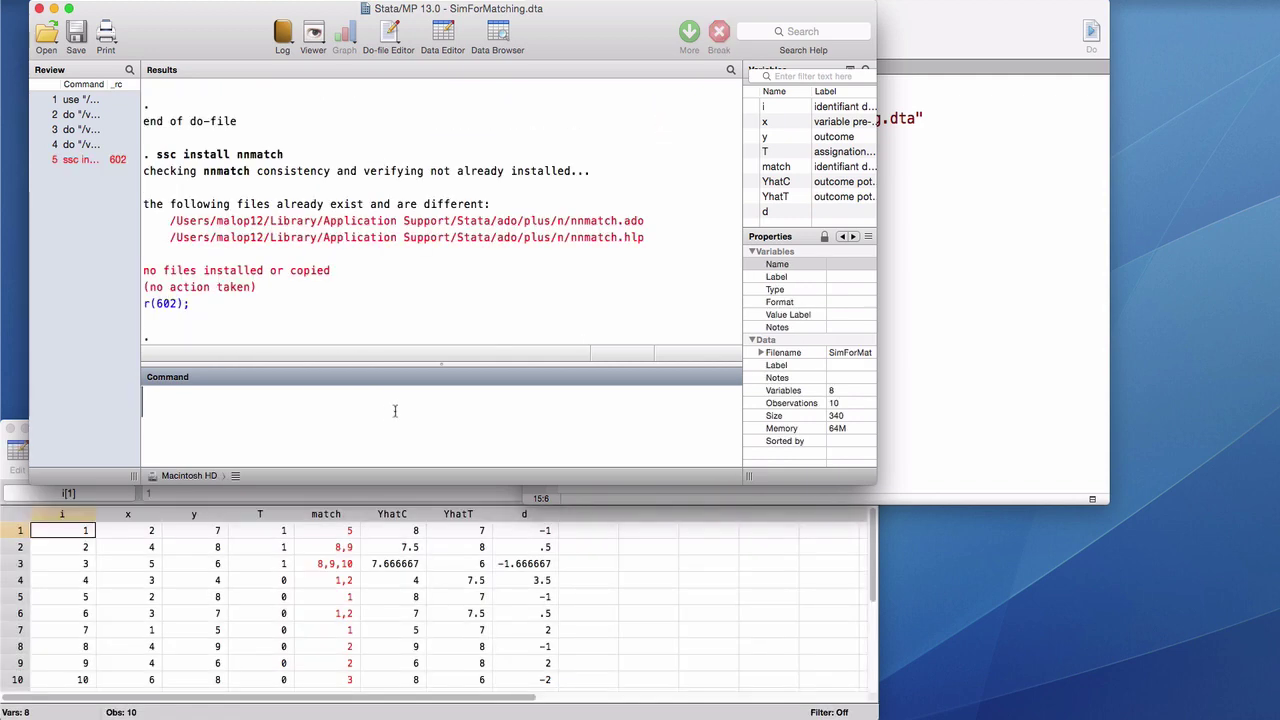
pyautogui.click(1034, 336)
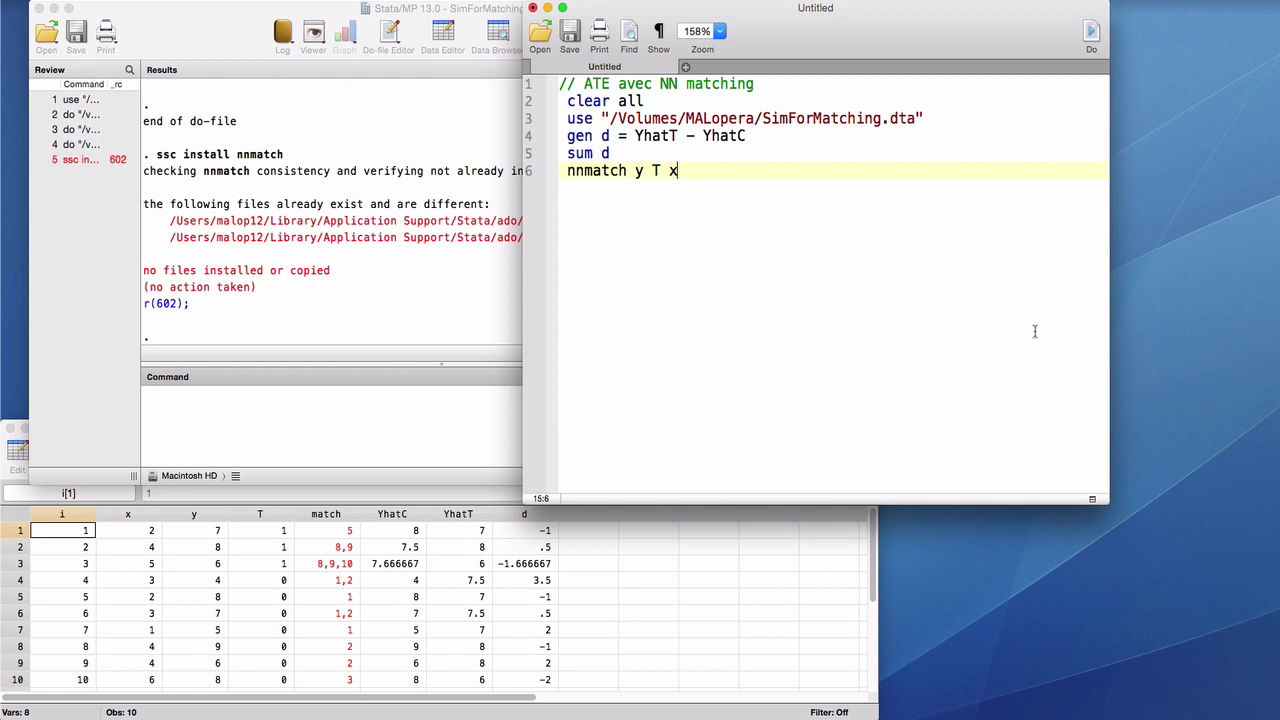
# Step: Add the option bias(bias) to the nnmatch y T x line, run the do-file and bring the bias-adjusted estimate into view
pyautogui.write(', bias(bias)')
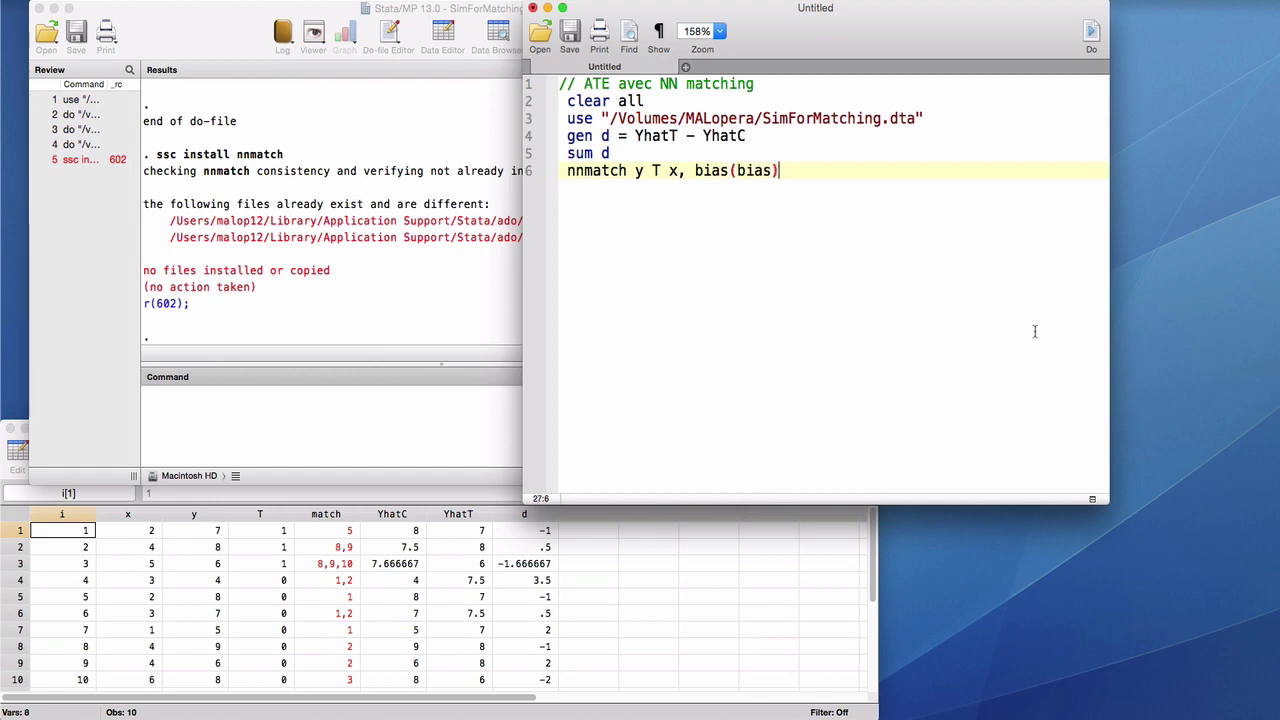
pyautogui.press('super+shift+d')
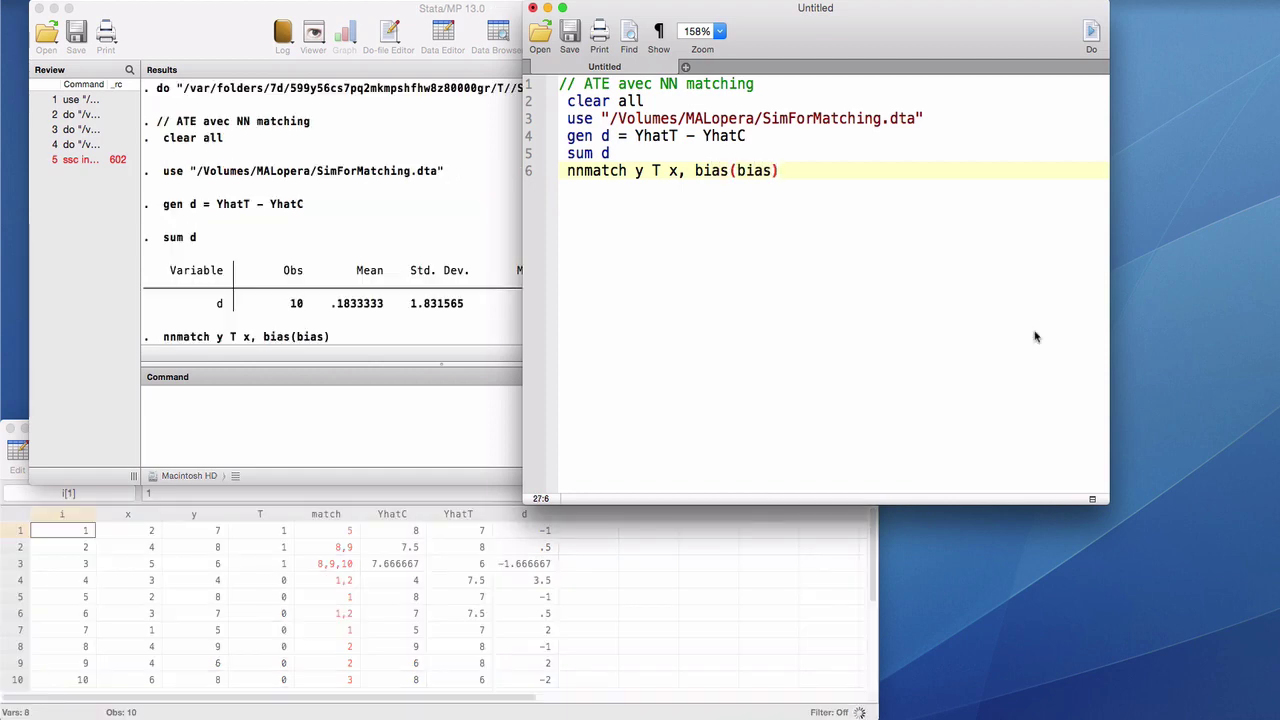
pyautogui.click(424, 310)
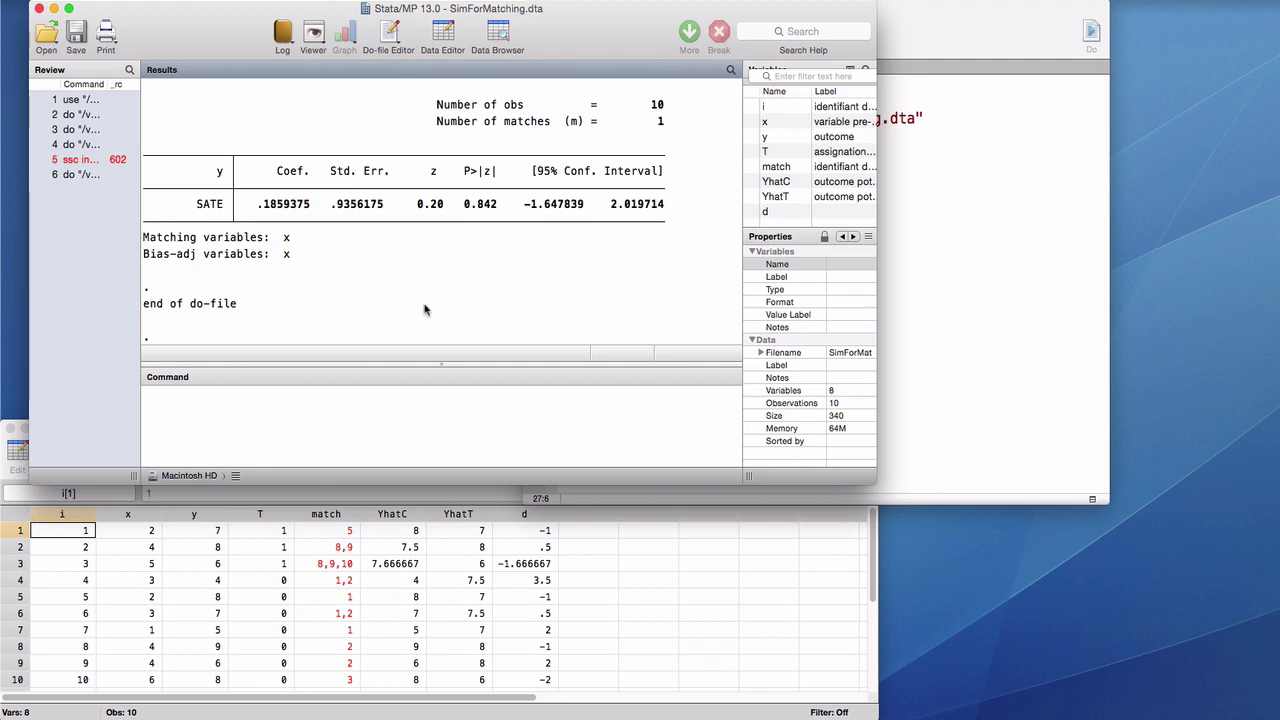
# Step: Add the line sum d if T == 1 to the end of the do-file, run it and bring the summary into view
pyautogui.click(966, 254)
pyautogui.press('Return')
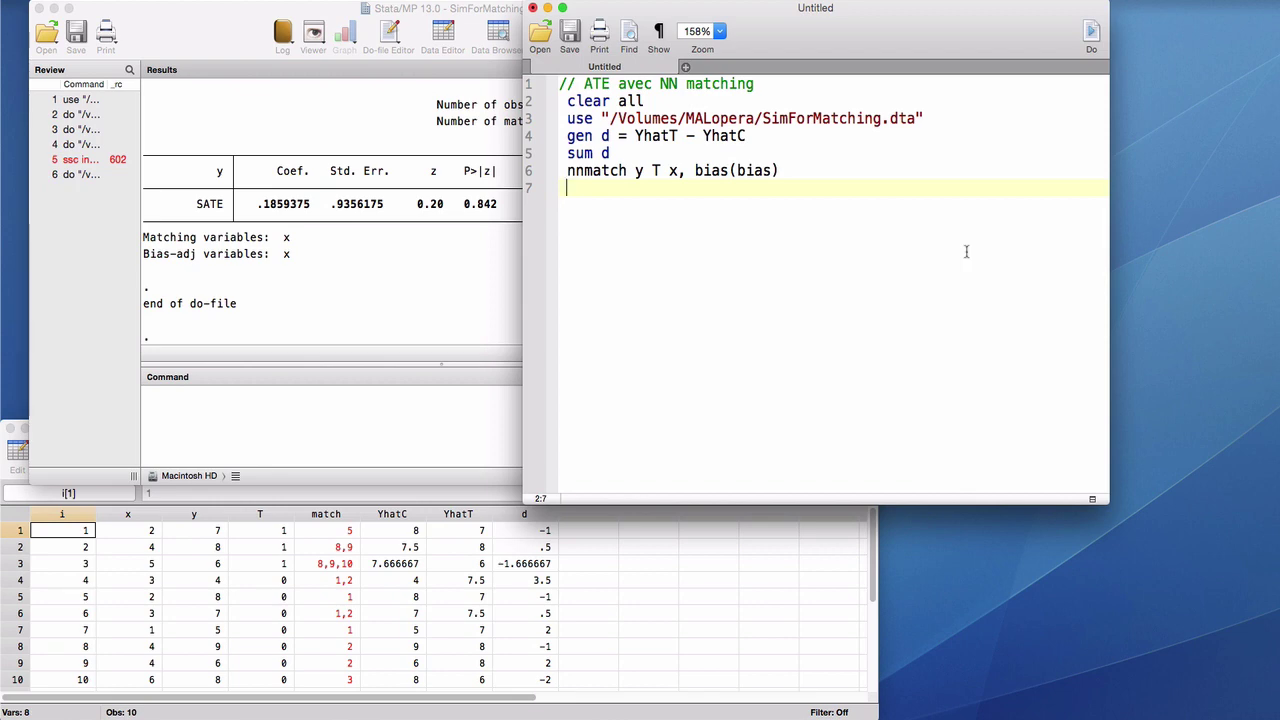
pyautogui.write('sum d if T == 1')
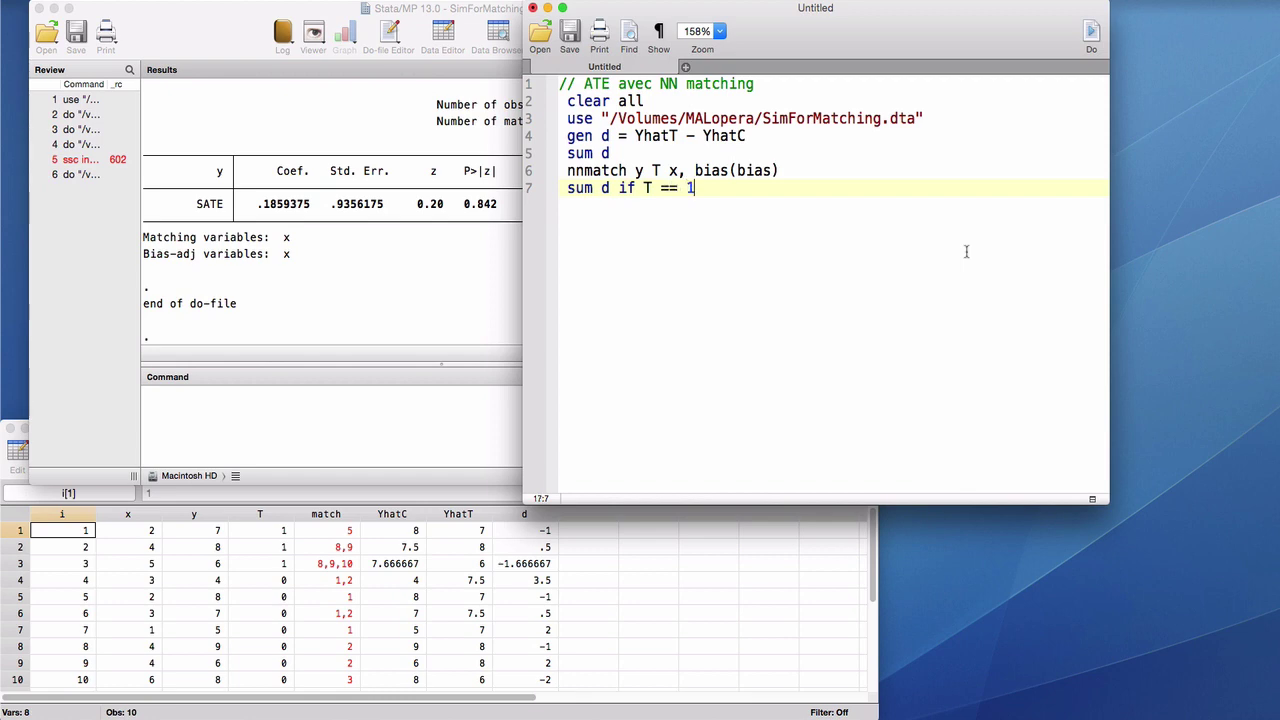
pyautogui.press('super+shift+d')
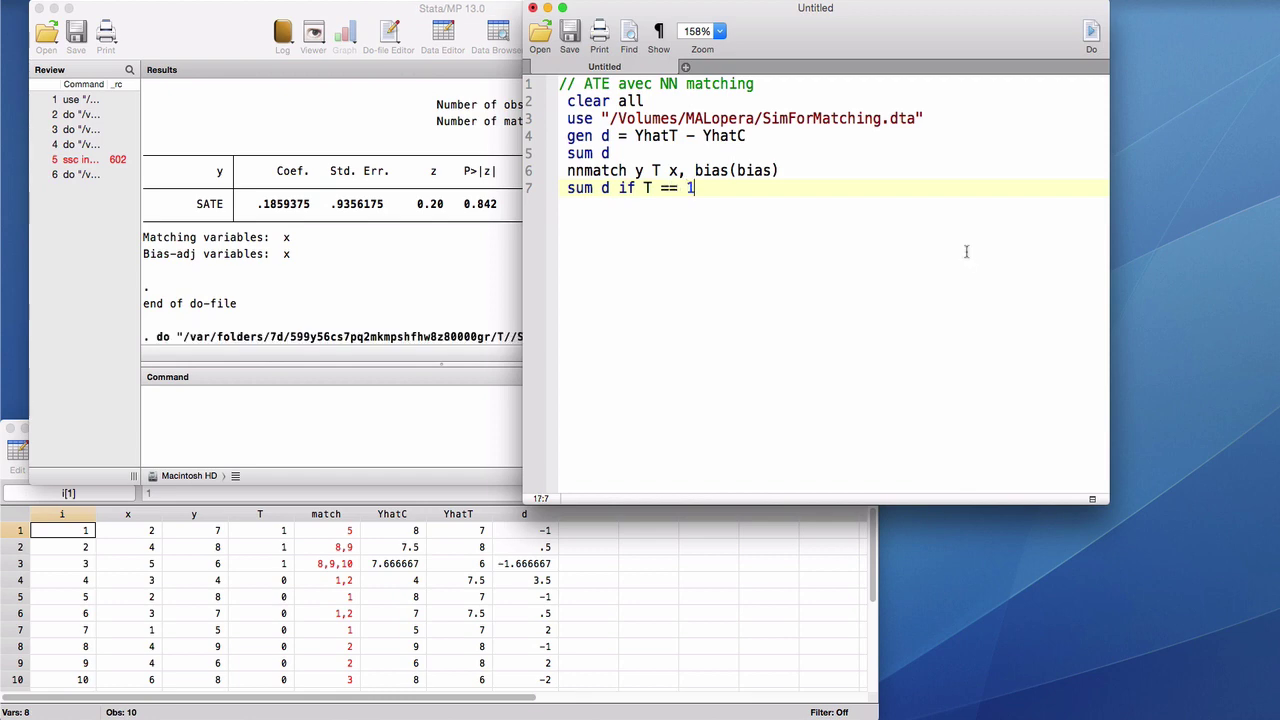
pyautogui.click(516, 348)
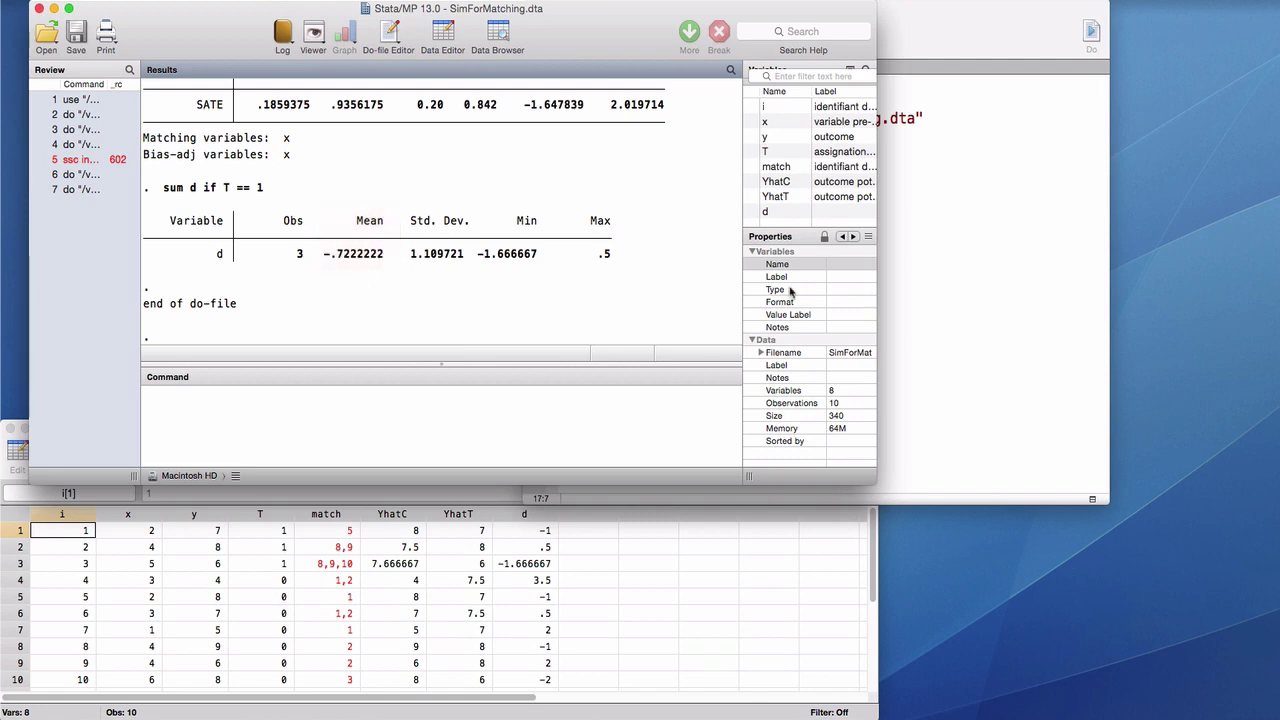
# Step: Add the line nnmatch y T x, tc(att) to the end of the do-file, run it and bring the matching estimate into view
pyautogui.click(973, 281)
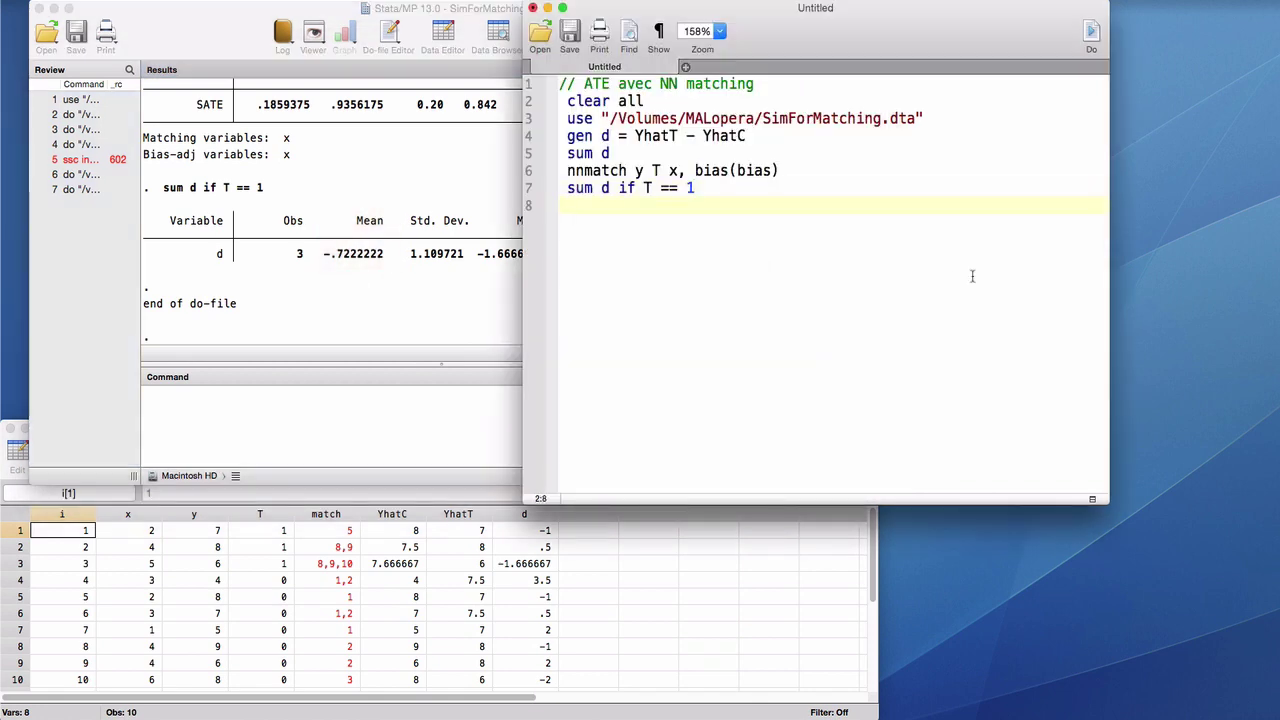
pyautogui.write('nnmatch y T x')
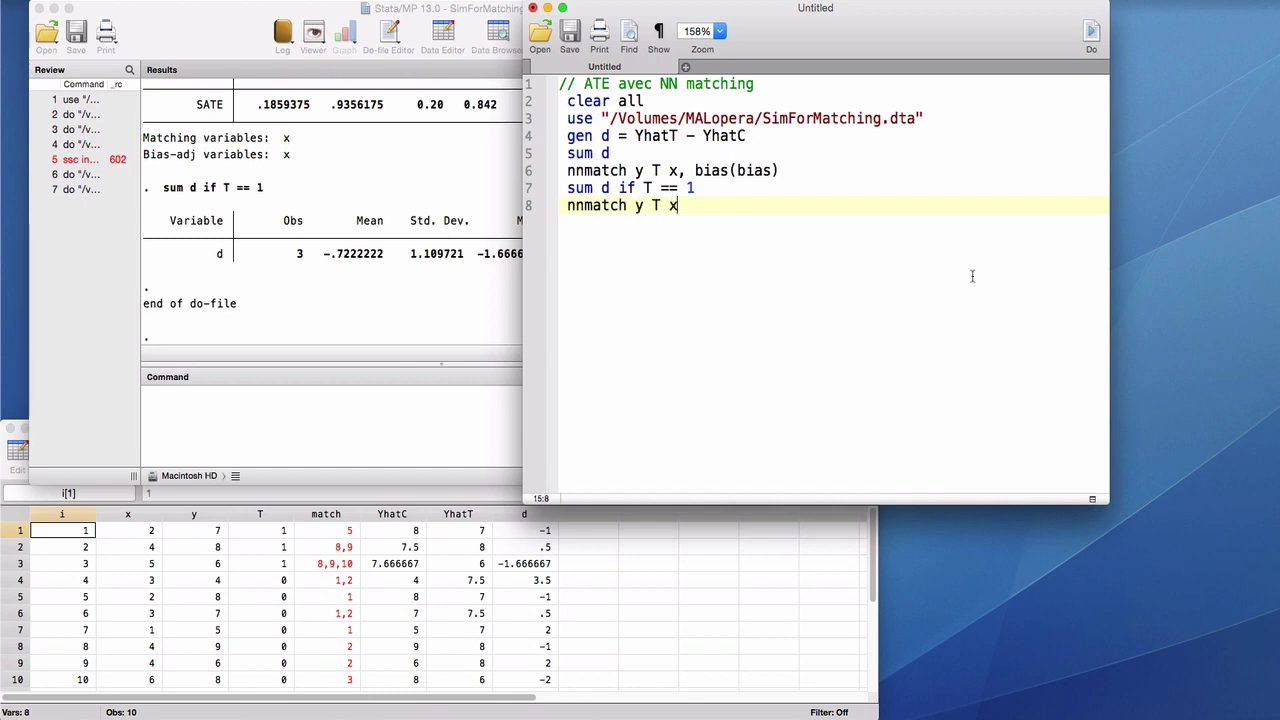
pyautogui.write(', tc(att)')
pyautogui.press('super+shift+d')
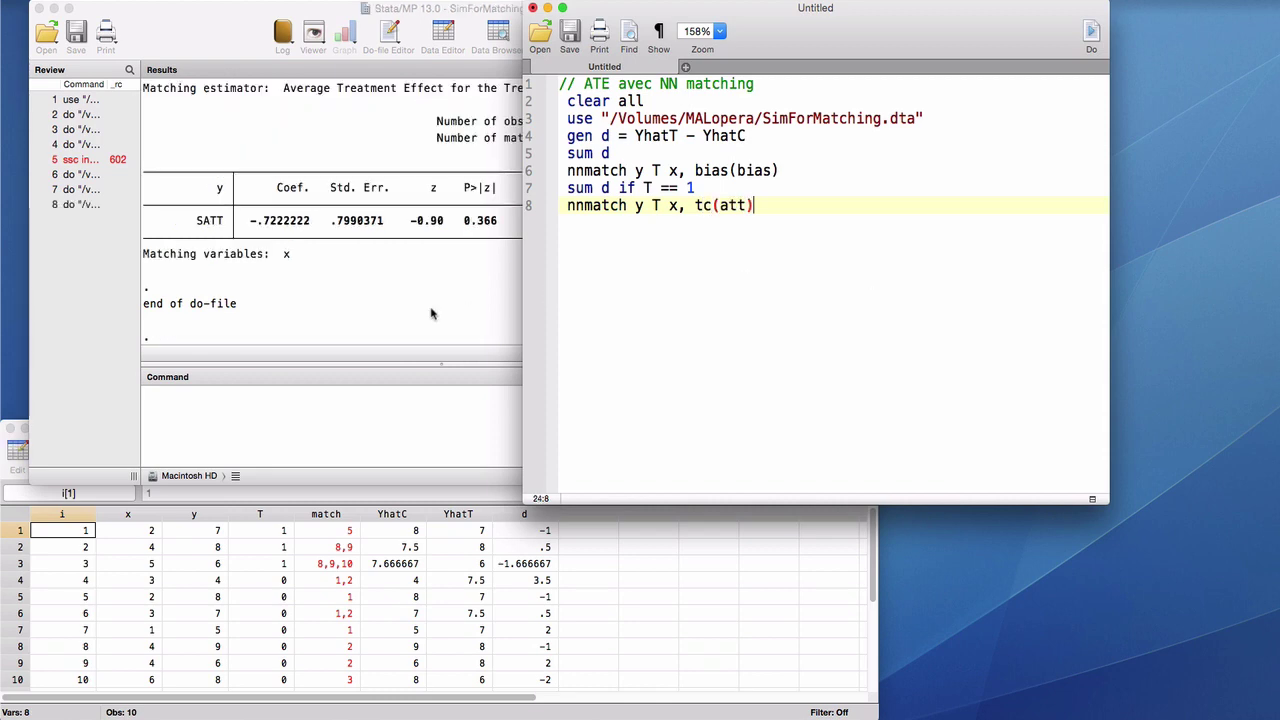
pyautogui.click(369, 313)
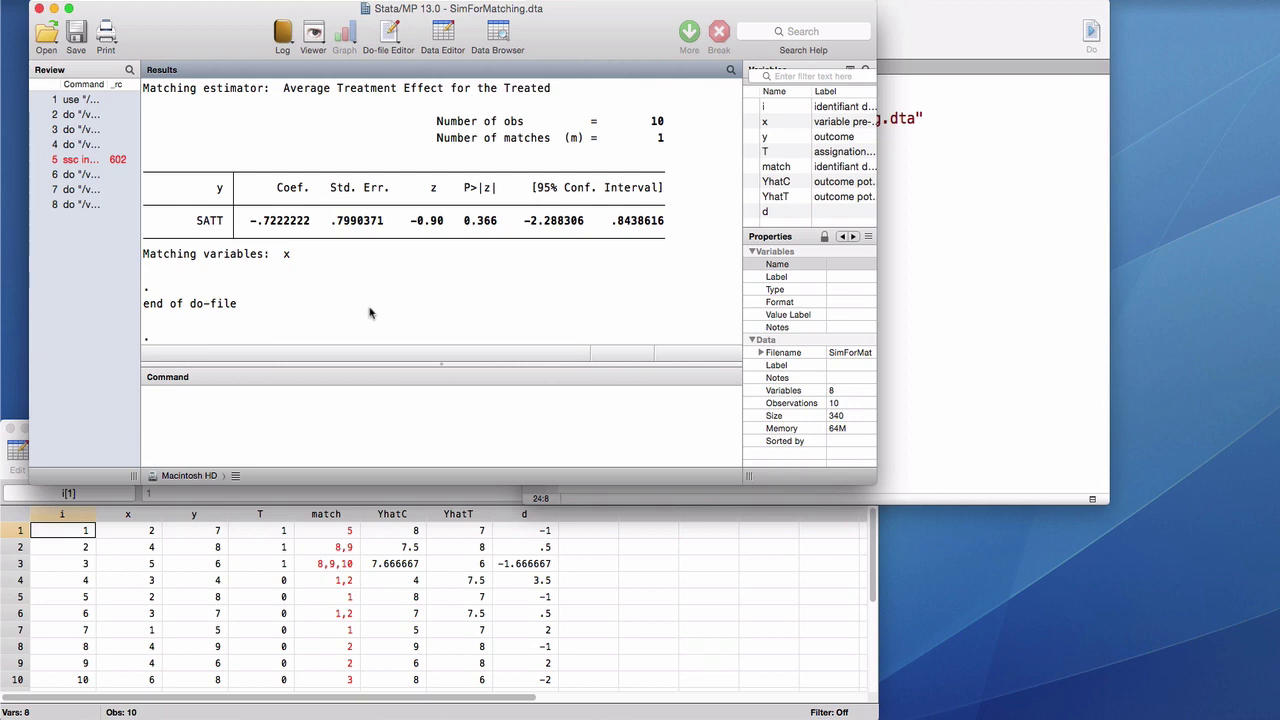